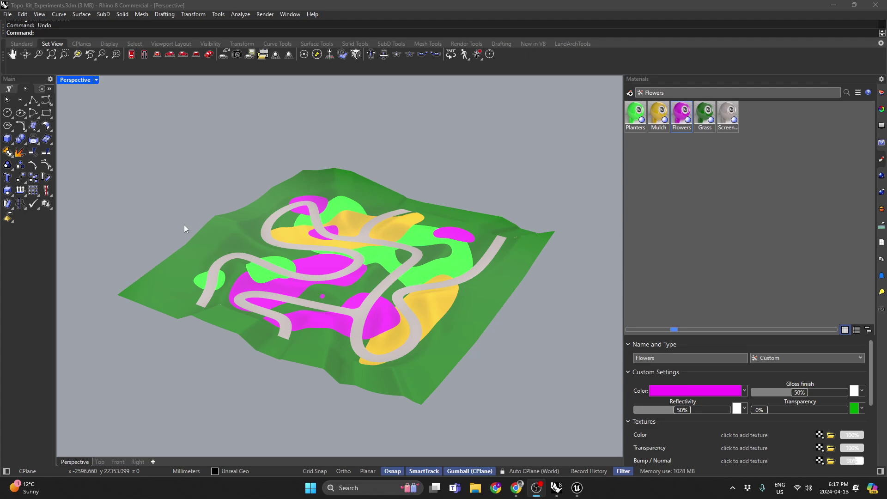
Step: Show the layer list and select individual area meshes around the winding path to inspect how the terrain is divided
left_click(881, 95)
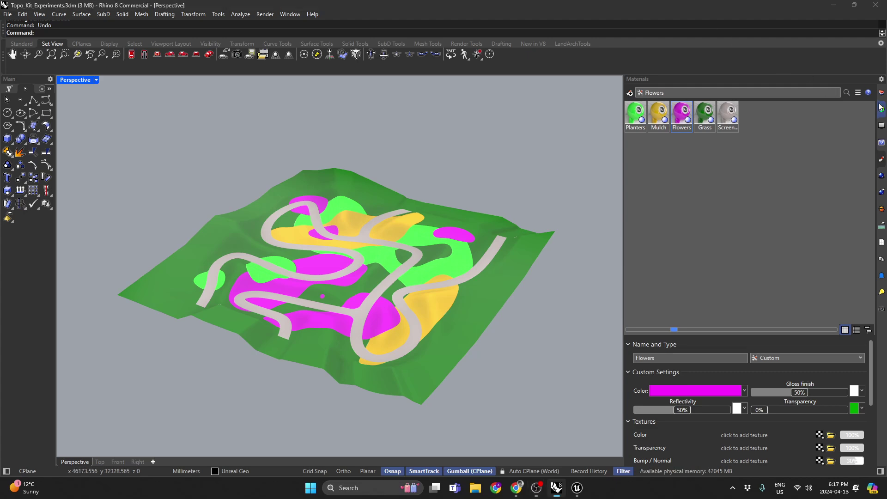
left_click(881, 94)
right_click_drag(315, 233, 376, 242)
left_click(353, 153)
scroll(301, 288, "up", 4)
left_click(321, 266)
left_click(273, 286)
left_click(318, 327)
left_click(287, 324)
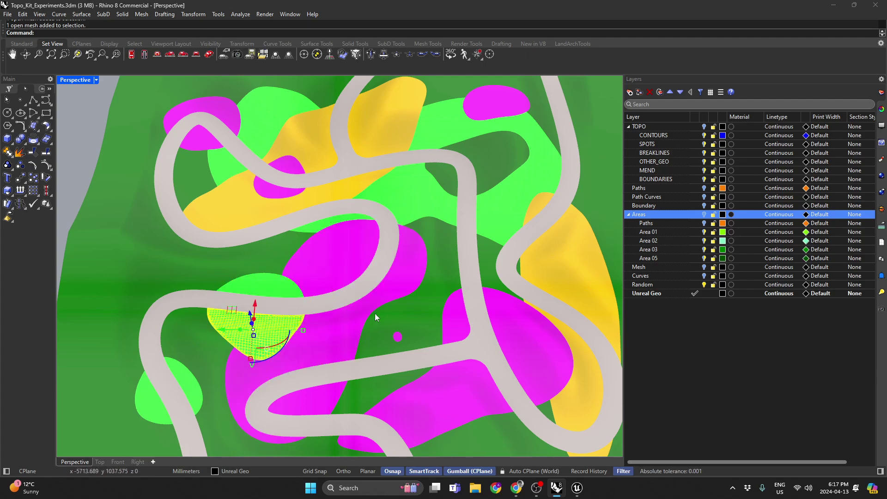
Step: Examine the separate grass and flower meshes between the paths by selecting them one at a time
left_click(416, 318)
scroll(396, 335, "up", 7)
left_click(398, 338)
left_click(459, 299)
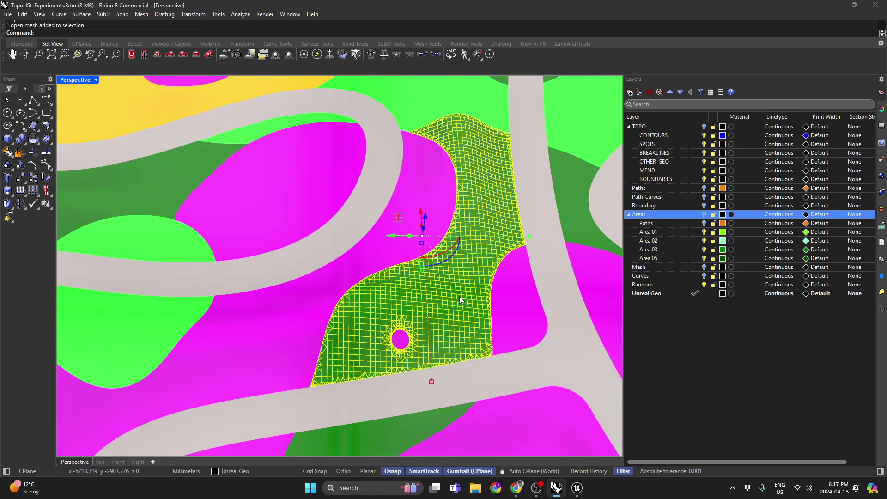
left_click(418, 175)
scroll(418, 175, "down", 7)
left_click(442, 246)
left_click(450, 265)
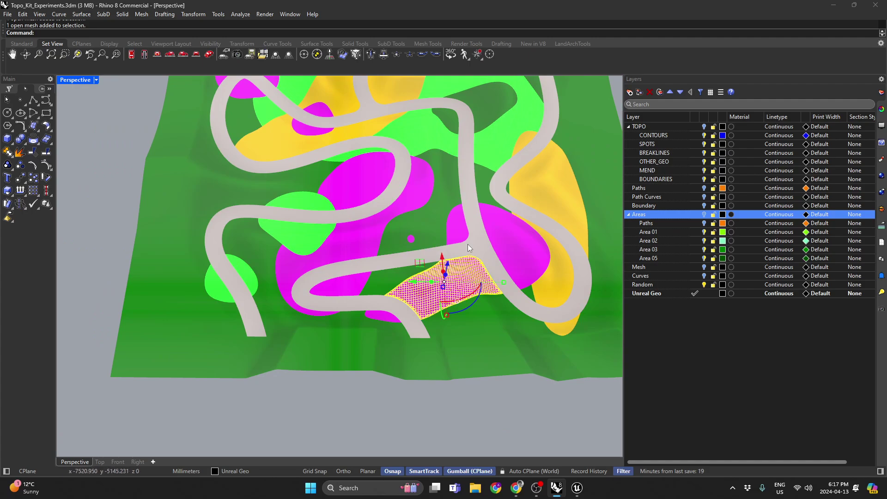
left_click(468, 245)
right_click_drag(469, 246, 275, 199)
left_click(446, 132)
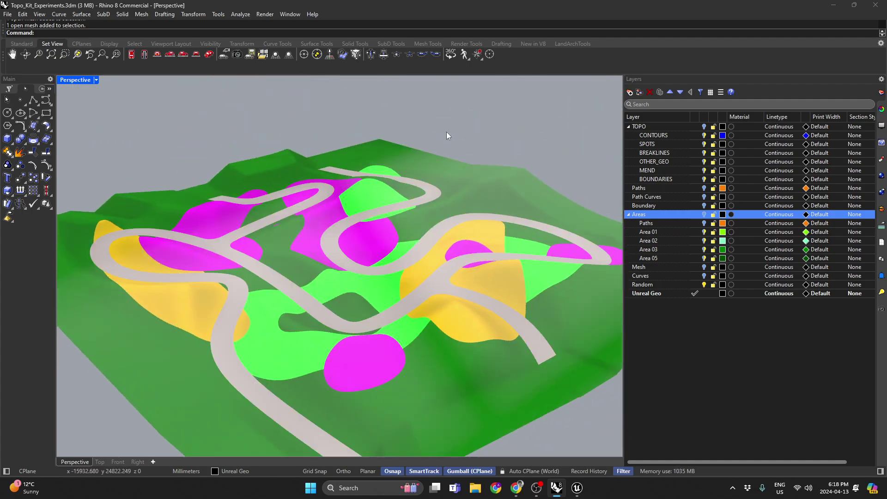
Step: Inspect the flower mesh and the continuous path mesh from a low angle, and clear the selection
right_click_drag(447, 132, 406, 155)
scroll(344, 223, "up", 4)
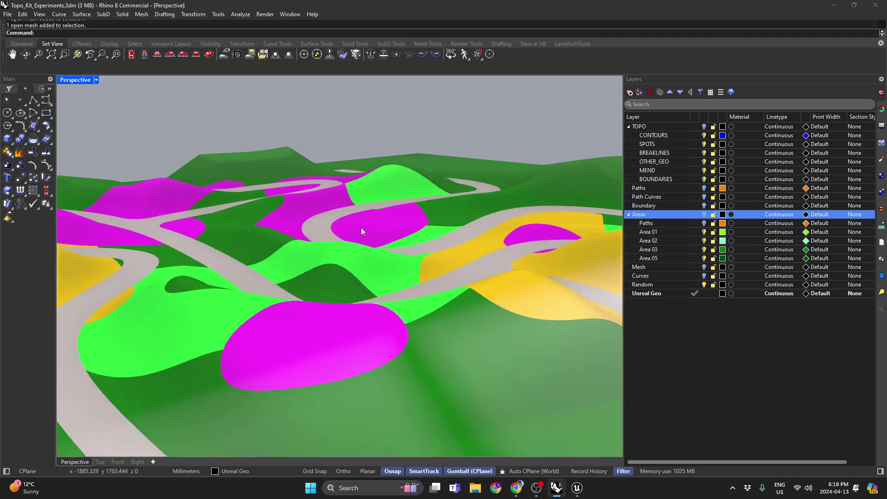
left_click(361, 231)
scroll(324, 224, "down", 2)
left_click(308, 222)
scroll(351, 216, "down", 1)
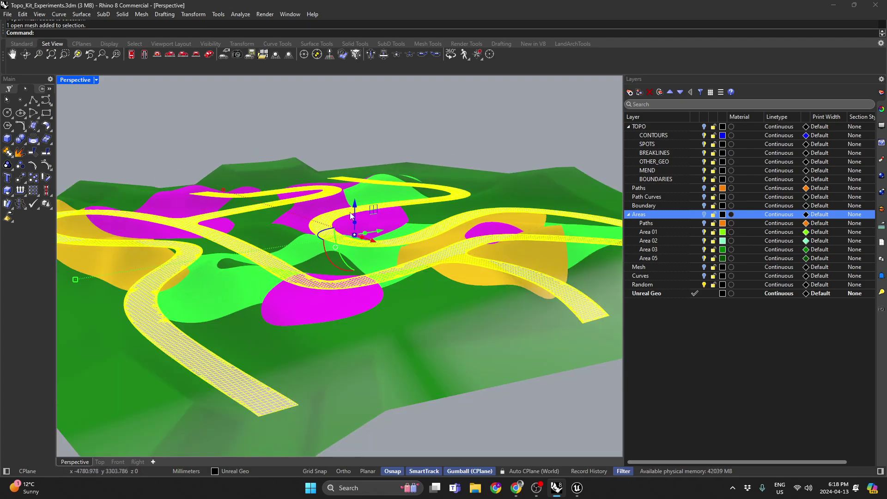
scroll(351, 216, "down", 2)
key("Escape")
Step: Select all terrain meshes, check individual ones in the Top view, and return to the Perspective view with nothing selected
left_click_drag(508, 138, 130, 220)
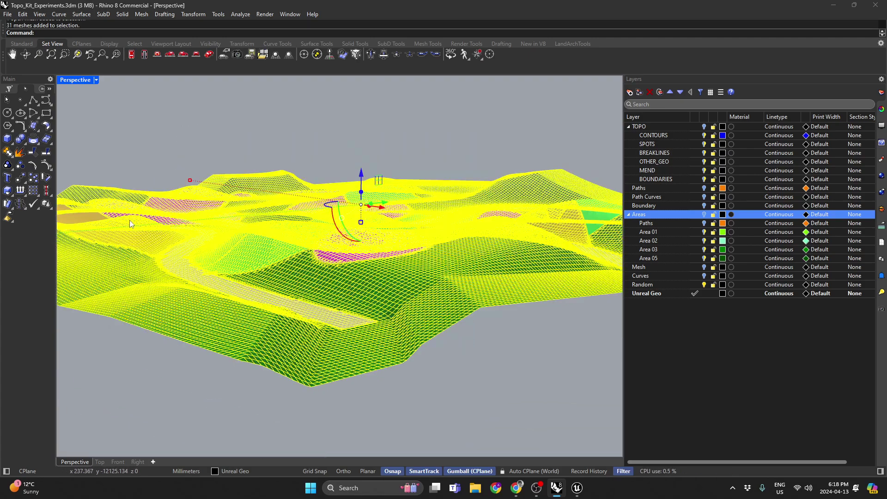
double_click(67, 81)
double_click(65, 80)
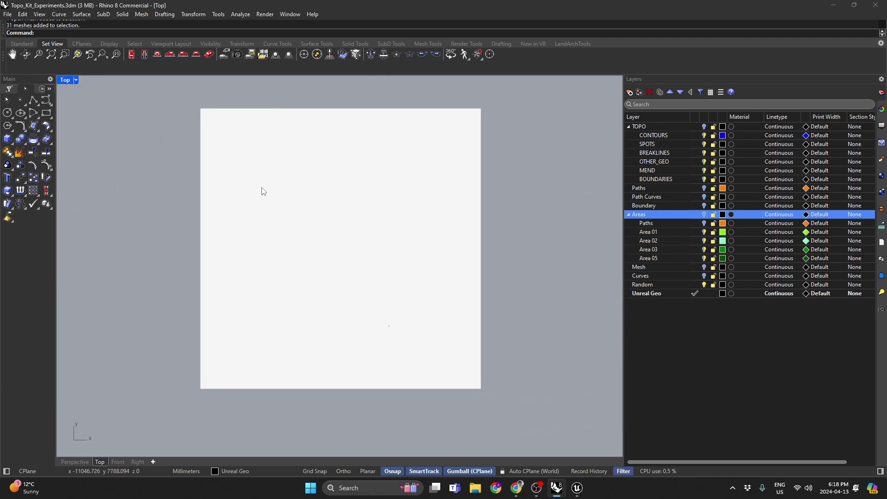
left_click(262, 190)
scroll(386, 225, "up", 2)
left_click(383, 189)
left_click(370, 163)
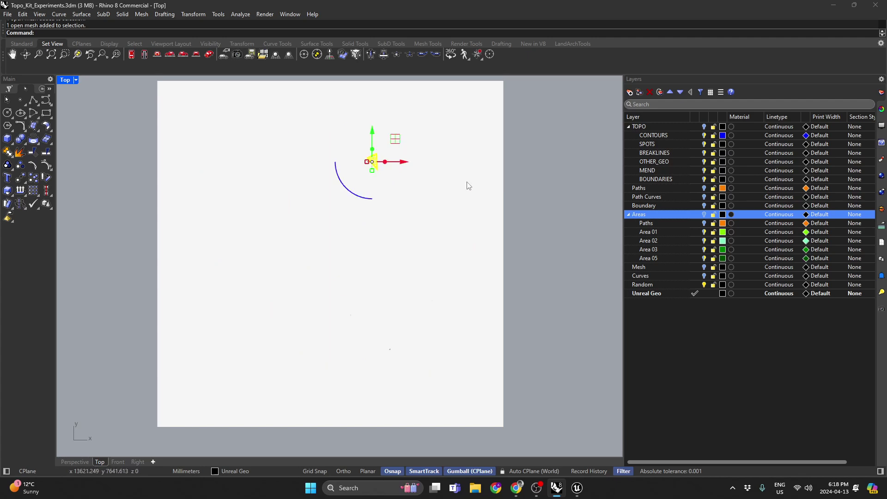
key("Escape")
double_click(63, 81)
double_click(362, 86)
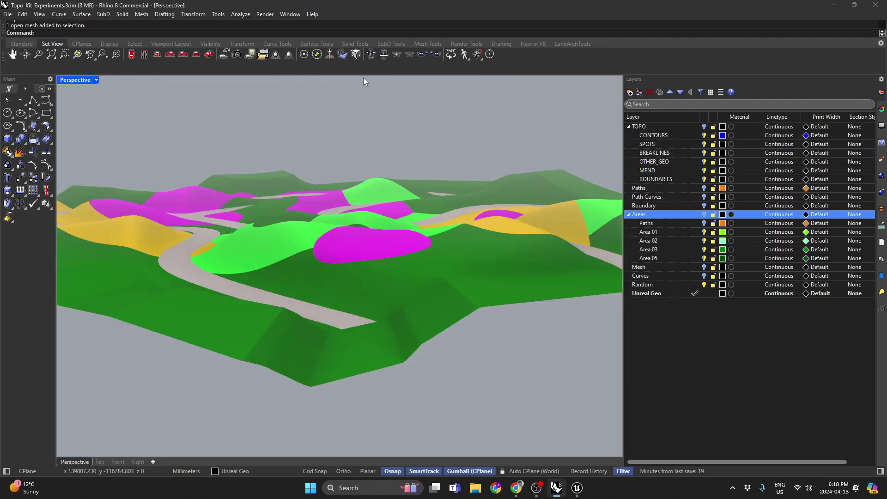
Step: Launch Grasshopper with the Grasshopper command
scroll(361, 149, "up", 3)
scroll(381, 167, "down", 2)
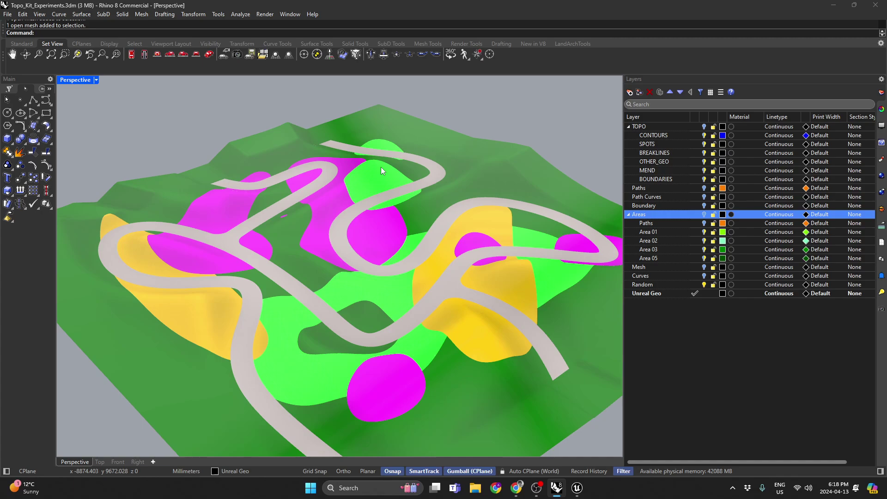
type("Grasshopper")
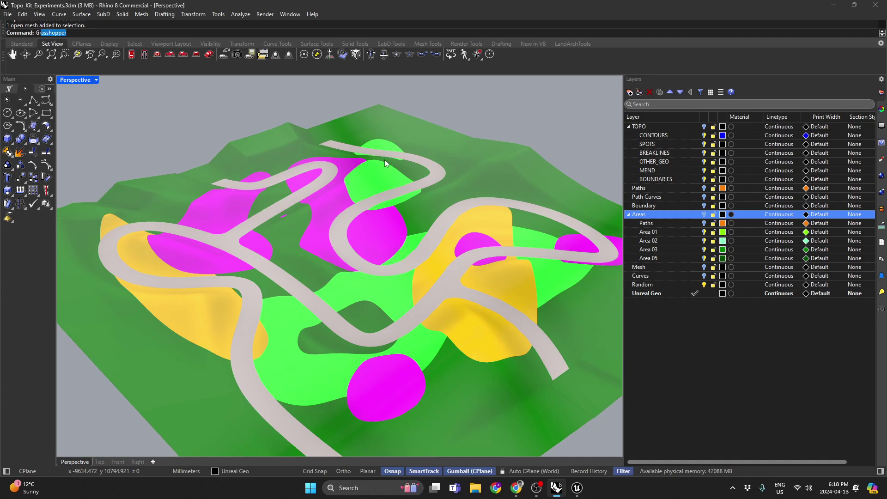
key("Return")
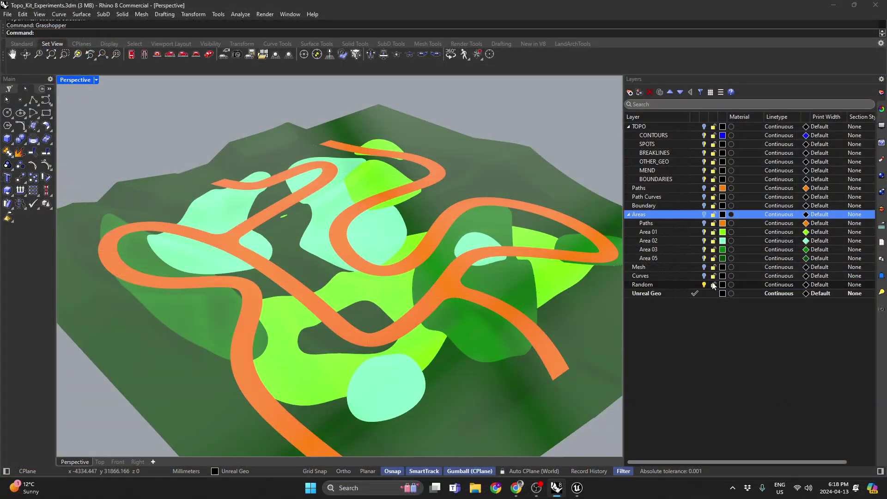
Step: Make Random the current layer, hide the Unreal Geo layer and collapse the Areas sublayers
left_click(679, 284)
left_click(704, 295)
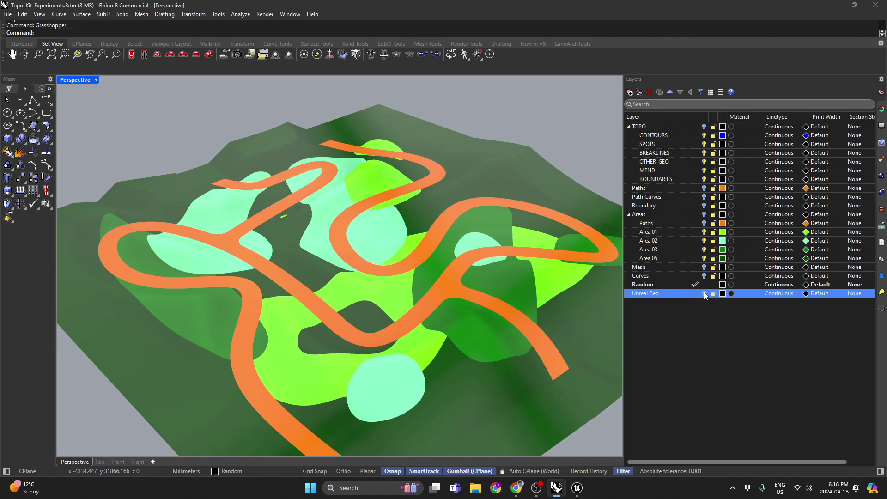
left_click(628, 215)
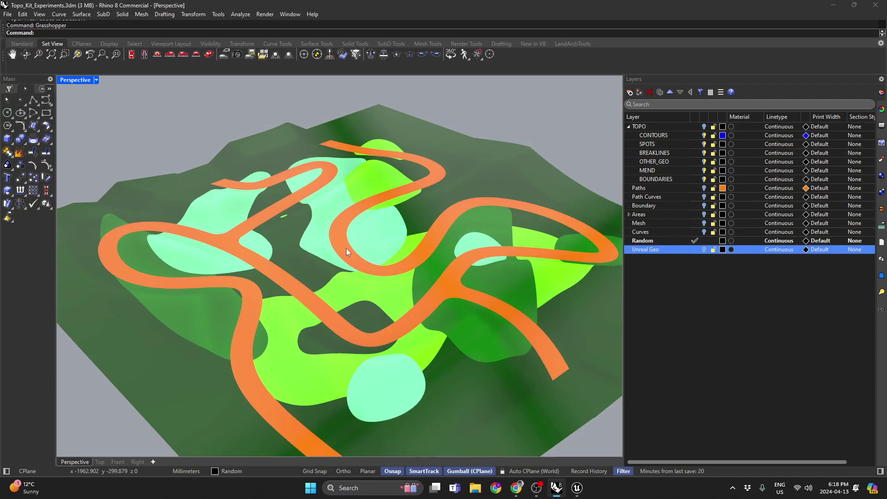
Step: Turn on the TOPO and Paths layers and select the path surface on the terrain
right_click_drag(346, 249, 402, 217)
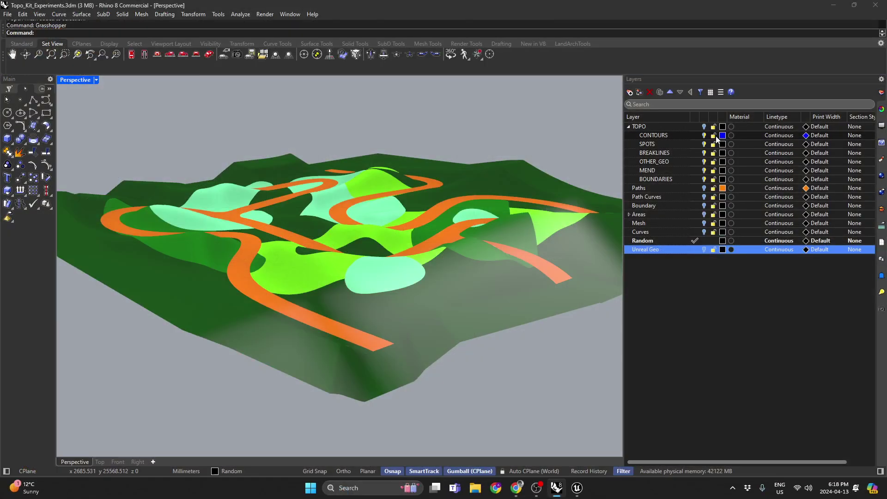
left_click(704, 126)
right_click_drag(407, 264, 354, 234)
left_click(687, 189)
left_click(429, 274)
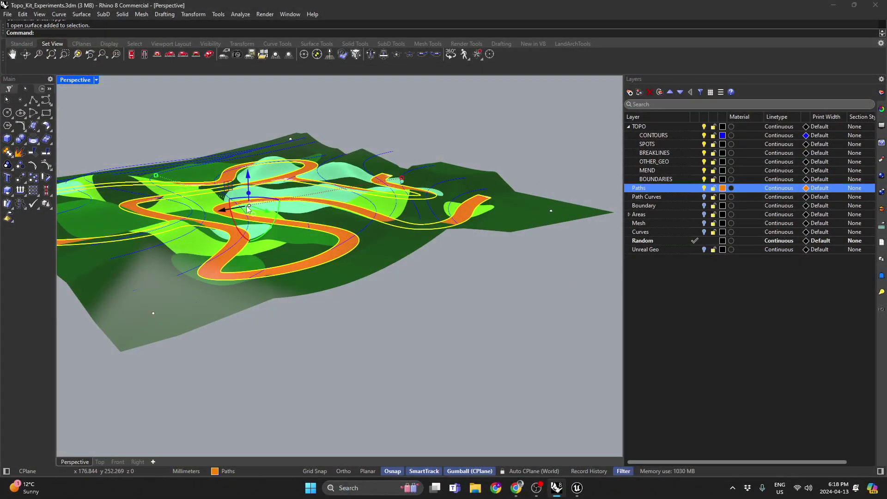
right_click_drag(336, 245, 354, 224)
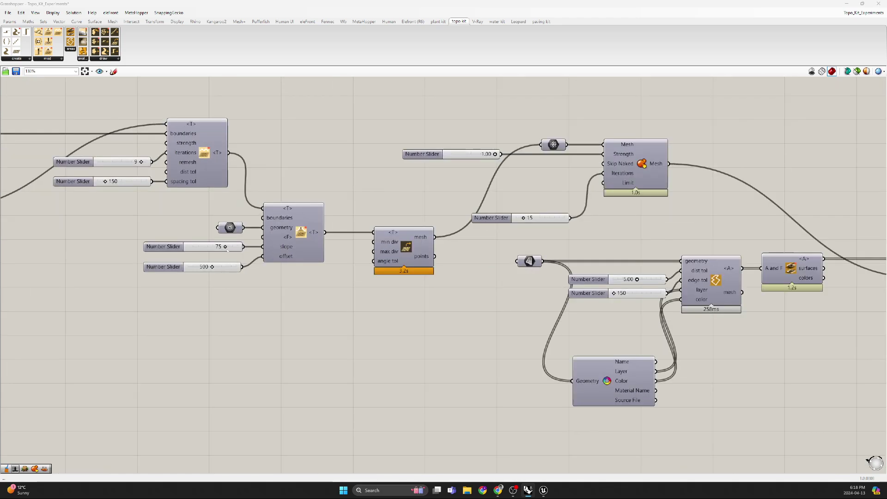
Step: Set the slider feeding the slope input of the terrain component in Grasshopper to 50
double_click(220, 248)
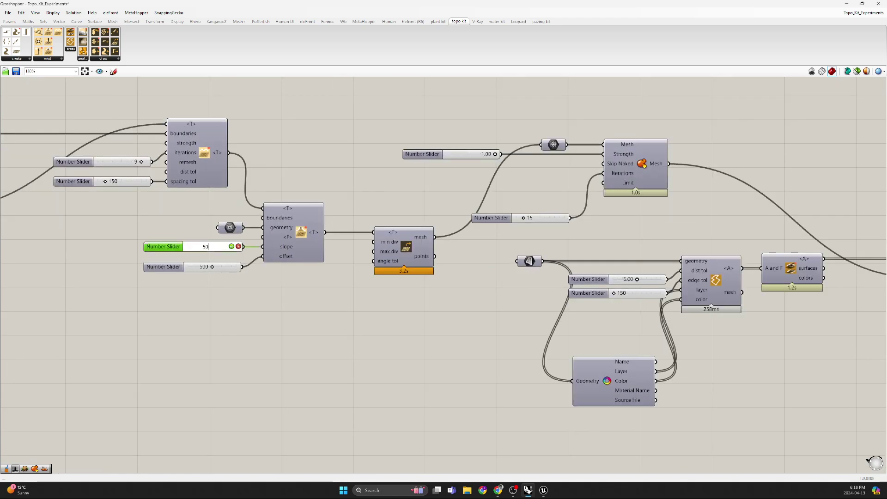
key("Return")
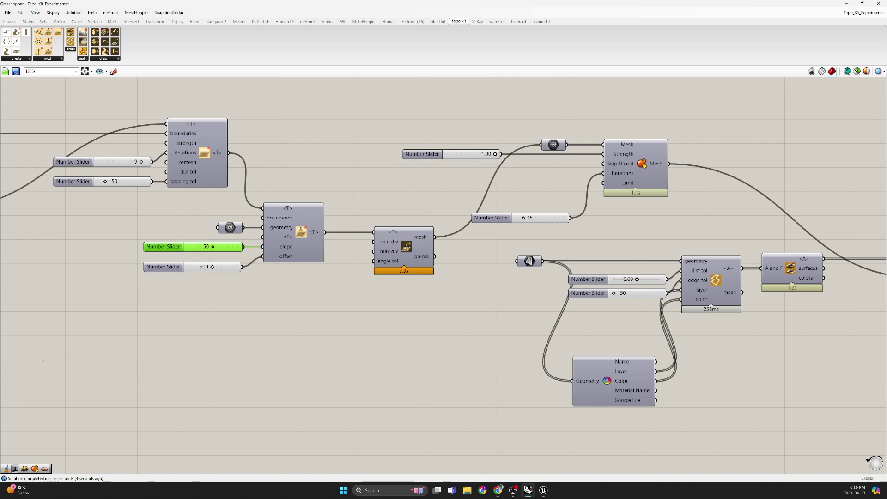
left_click(511, 414)
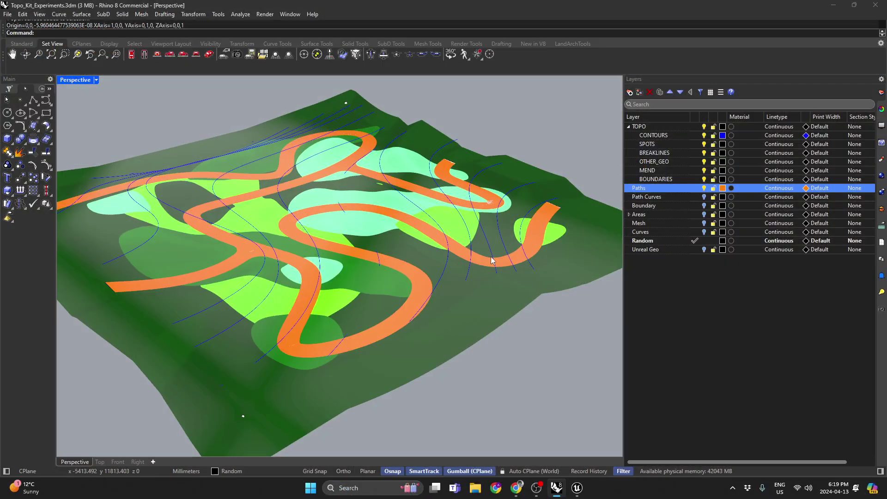
Step: Switch to Rhino, turn on the Areas layer and expand its sublayers to reveal the flat surfaces below the terrain
right_click_drag(485, 254, 458, 228)
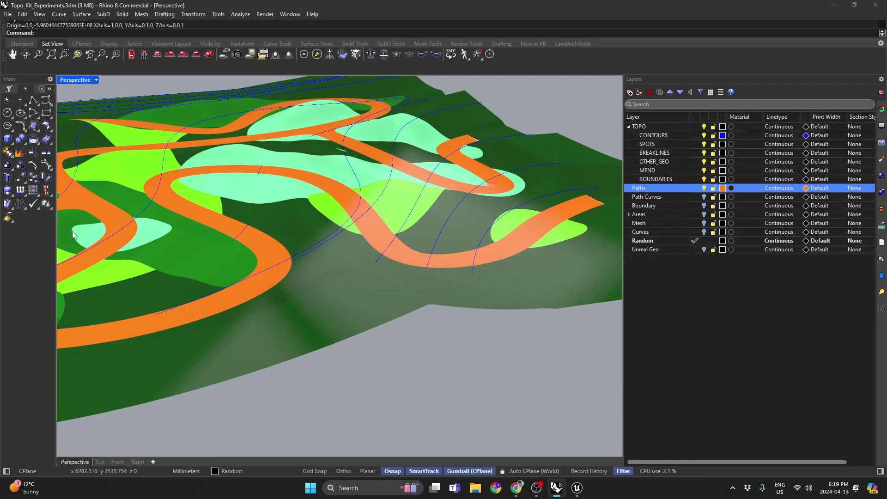
scroll(165, 245, "down", 3)
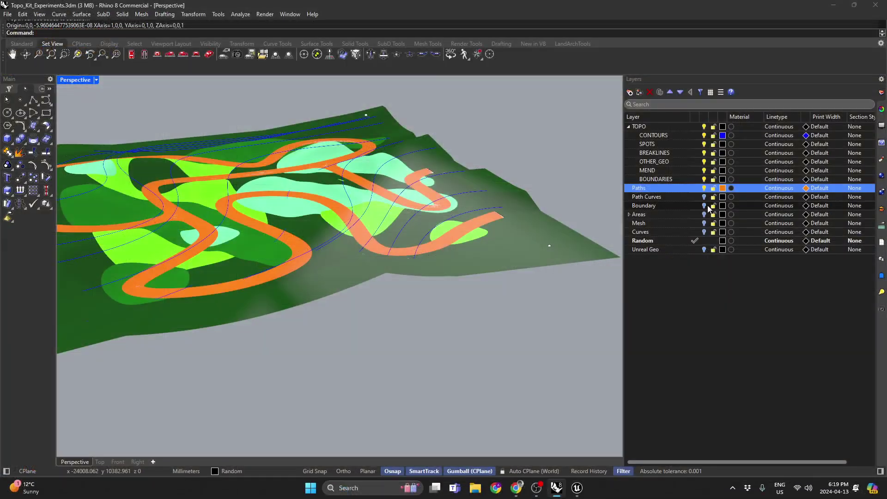
left_click(704, 215)
scroll(362, 247, "down", 5)
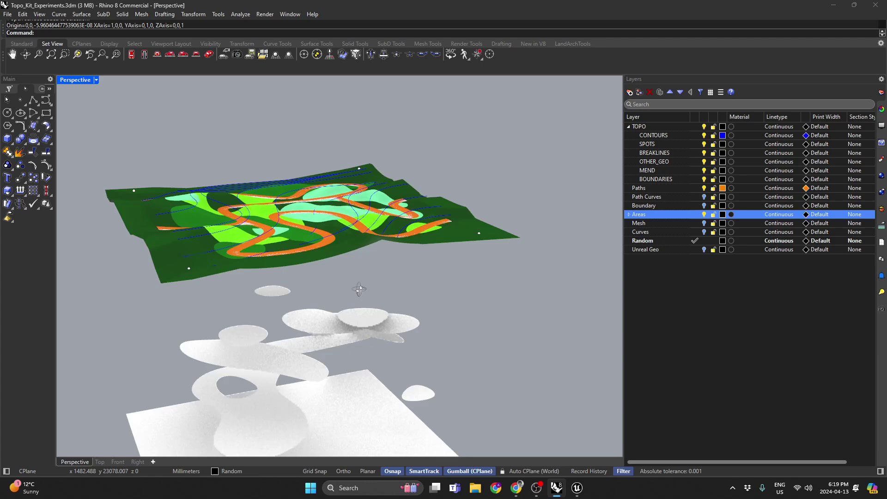
right_click_drag(372, 290, 371, 364)
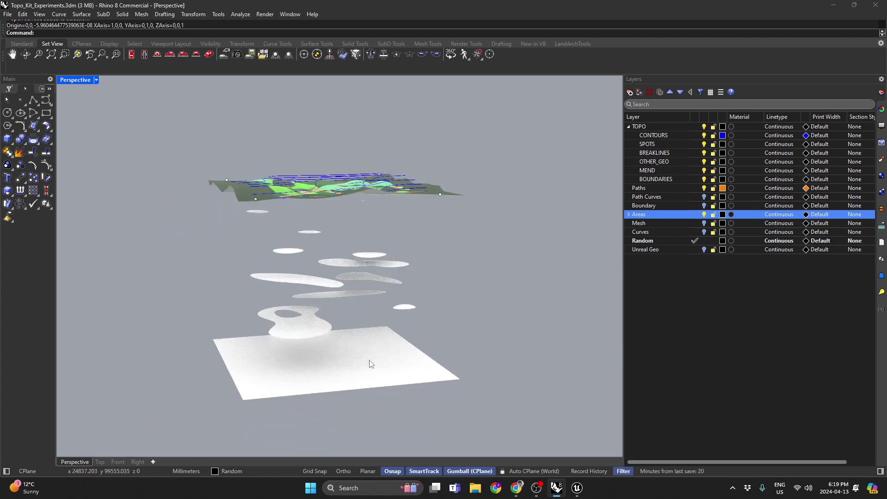
right_click_drag(364, 293, 312, 290)
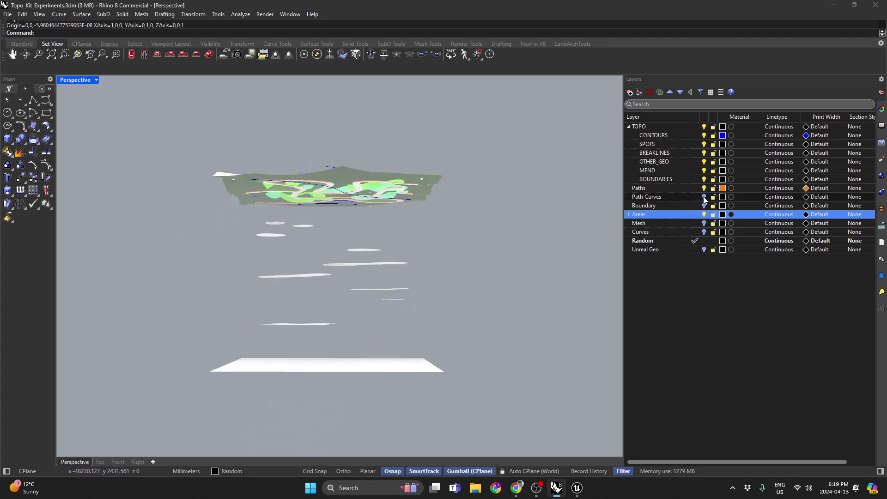
left_click(629, 214)
right_click_drag(541, 271, 284, 349)
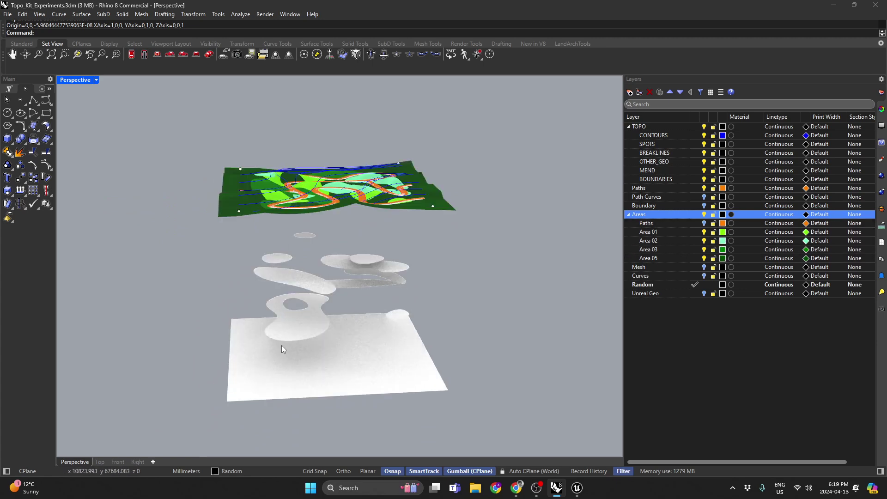
Step: Check a flat area surface below the terrain, and switch to the Top view to compare the areas with the Grasshopper definition
left_click(310, 284)
right_click_drag(300, 218, 398, 234)
left_click(419, 322)
double_click(68, 79)
double_click(65, 79)
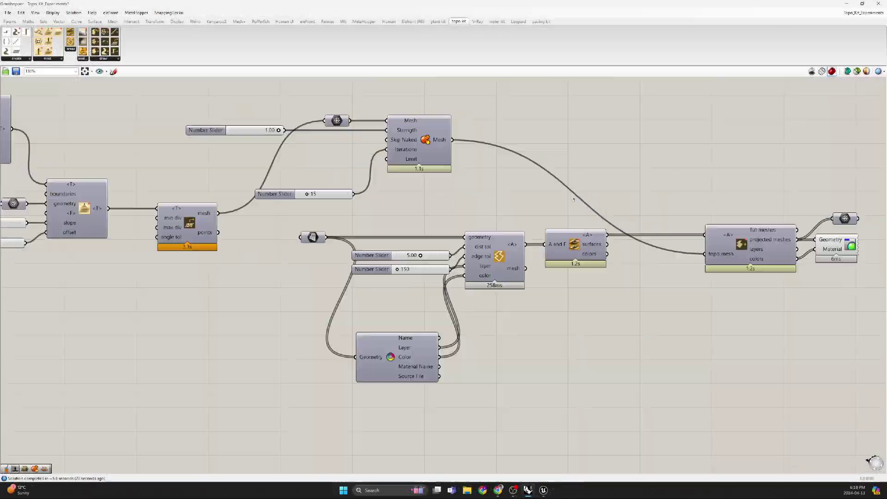
left_click(677, 229)
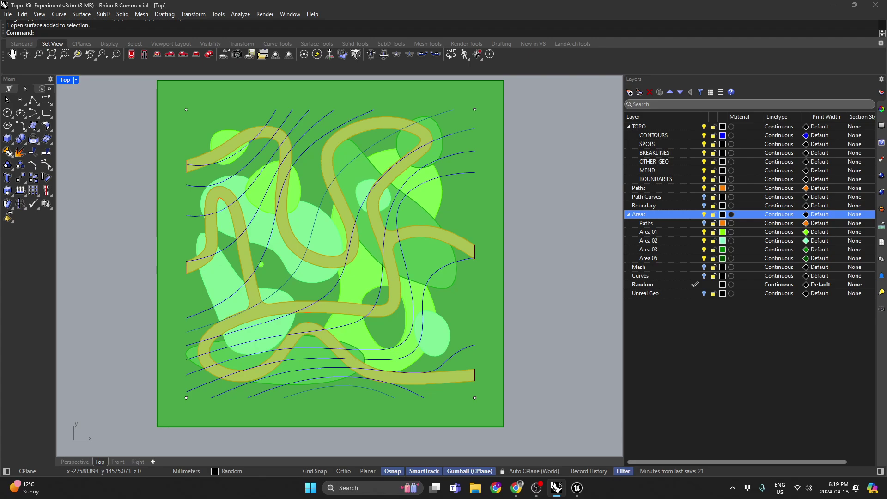
Step: Move the large Area 02 surface along the Y axis so it overlaps the path near the terrain's upper edge
scroll(305, 194, "up", 6)
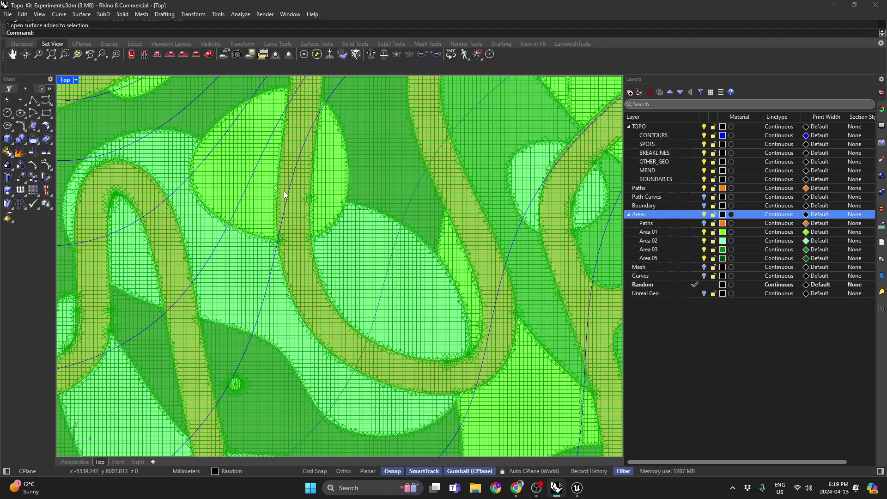
scroll(280, 265, "down", 8)
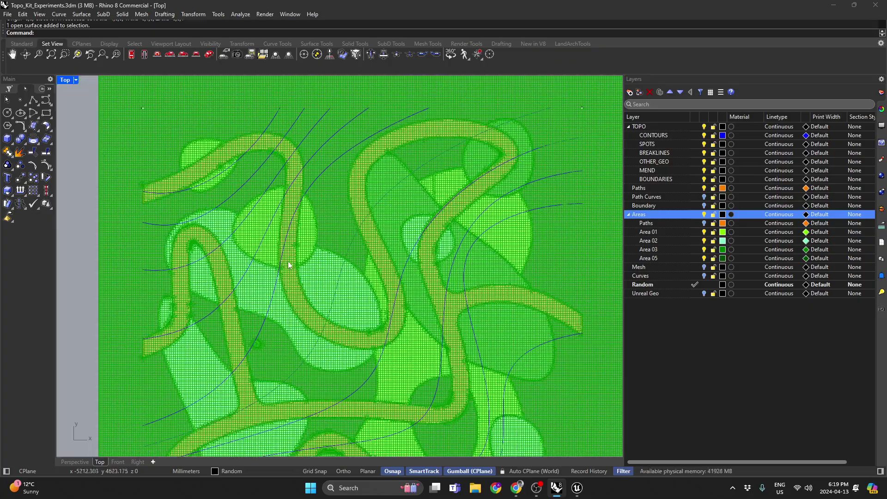
scroll(328, 224, "up", 5)
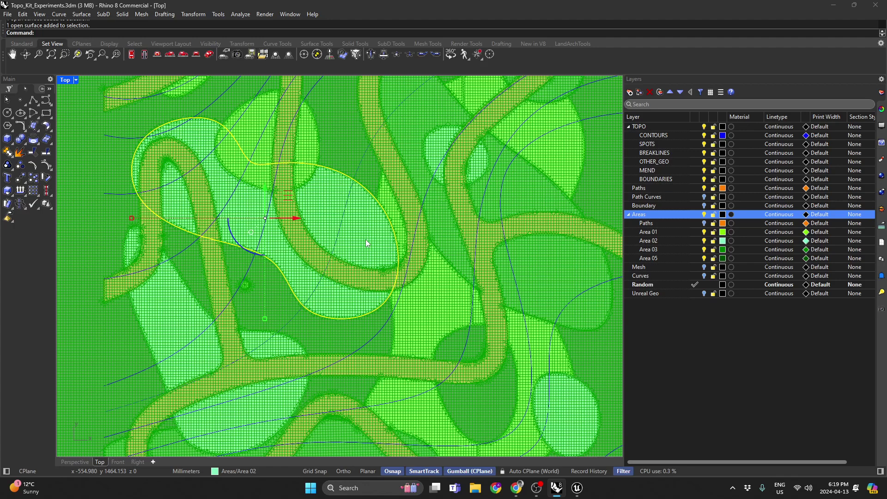
scroll(367, 243, "down", 5)
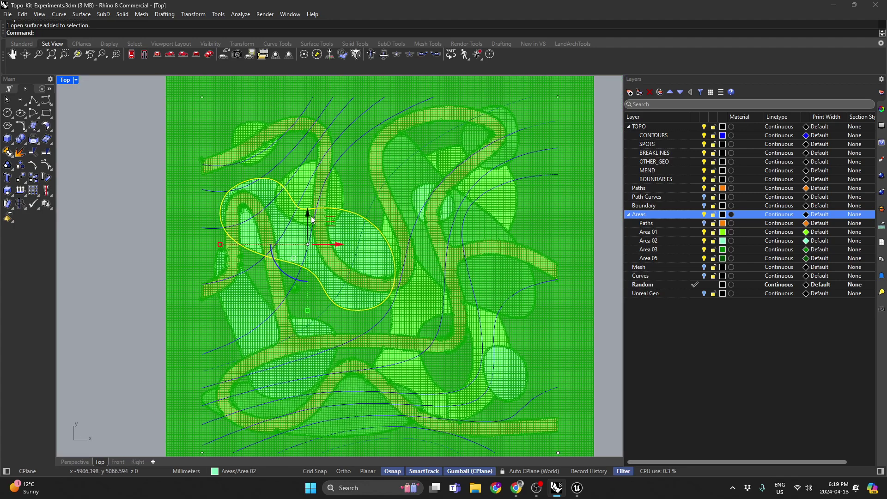
left_click_drag(311, 215, 303, 110)
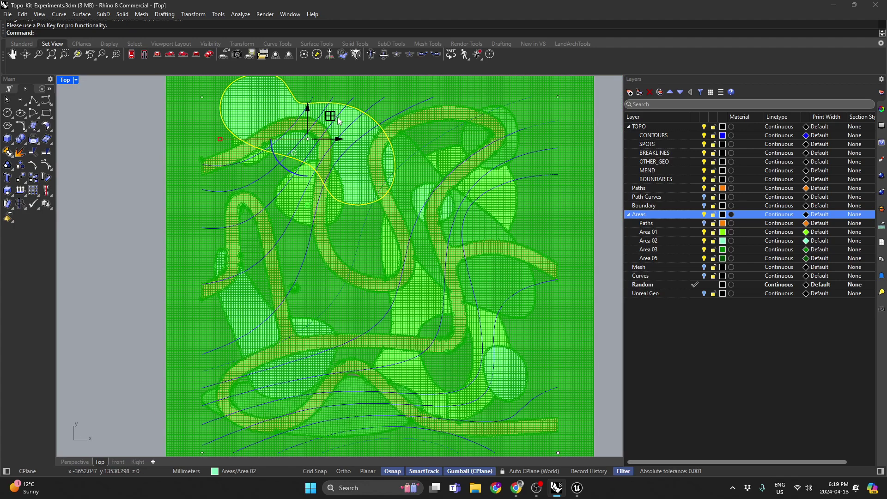
Step: Raise the small Area 01 surface overlapping Area 02 by about 9500 mm along Z in the Front view
right_click_drag(287, 149, 292, 209)
scroll(291, 210, "up", 5)
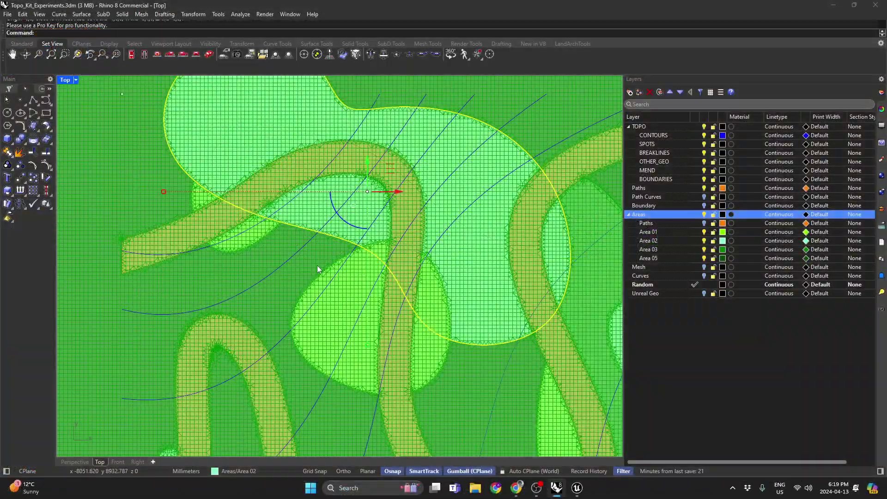
left_click(252, 220)
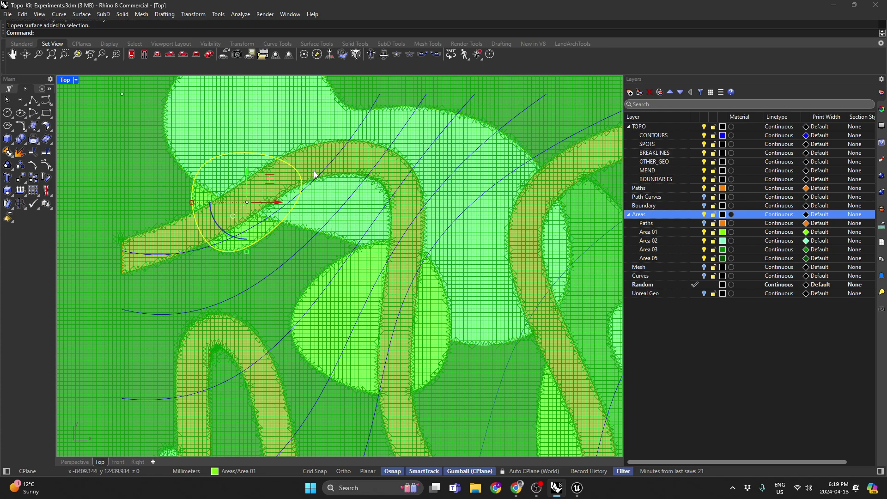
double_click(66, 80)
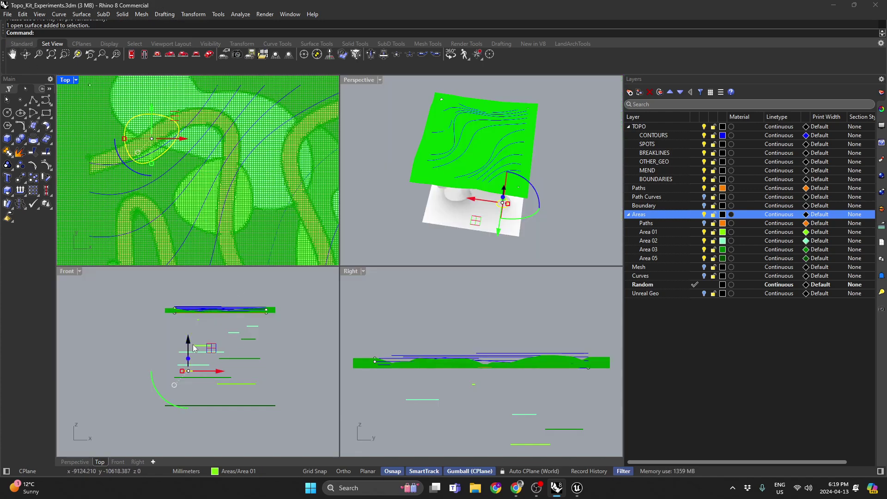
left_click_drag(194, 347, 187, 317)
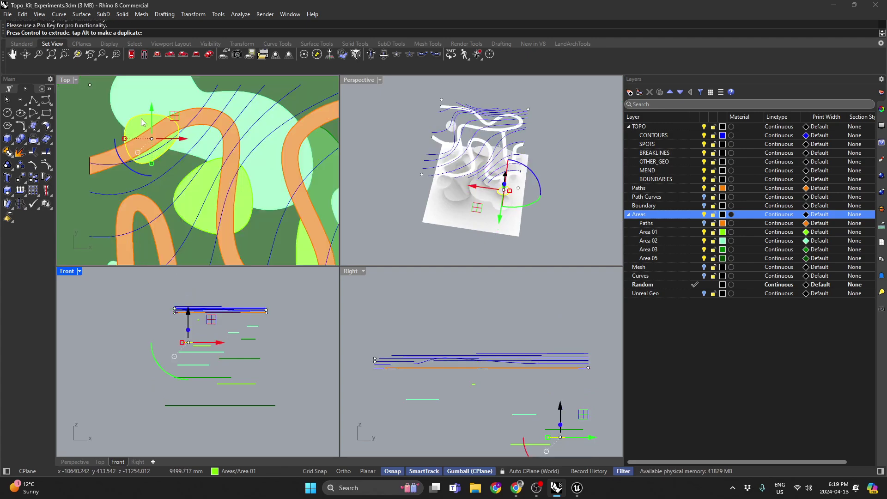
Step: Examine in the Top view how the raised Area 01 surface cuts into Area 02 and the rest of the terrain
scroll(141, 122, "up", 2)
scroll(141, 119, "up", 5)
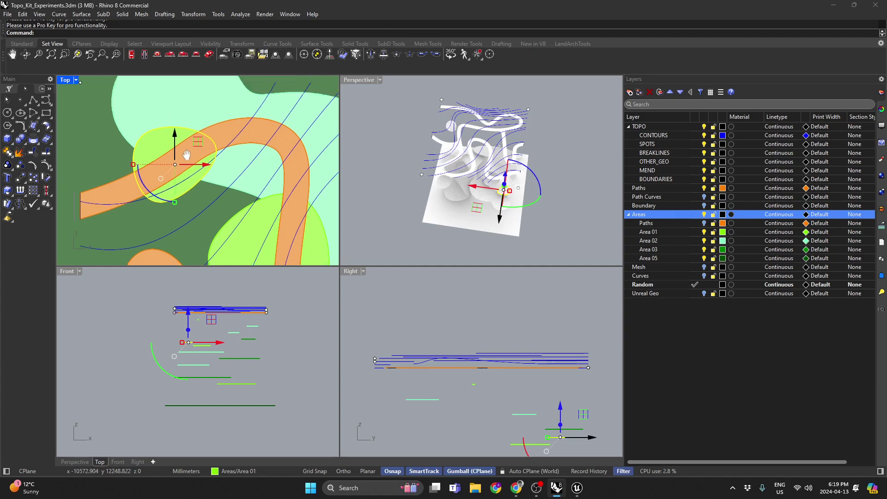
double_click(65, 80)
key("Escape")
scroll(377, 198, "down", 4)
scroll(265, 242, "up", 2)
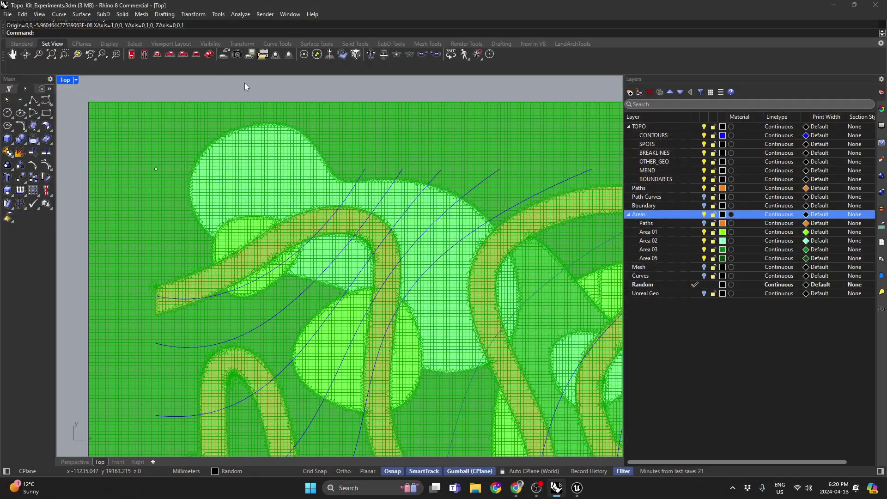
scroll(313, 231, "up", 3)
scroll(341, 265, "down", 4)
scroll(341, 264, "down", 4)
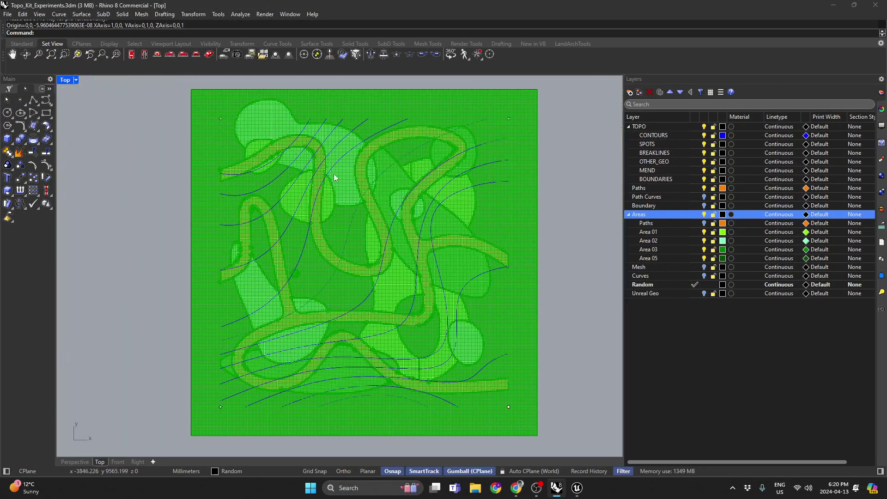
Step: In the Perspective view, hide the Areas, TOPO and Random layers and make Unreal Geo the current layer
double_click(66, 80)
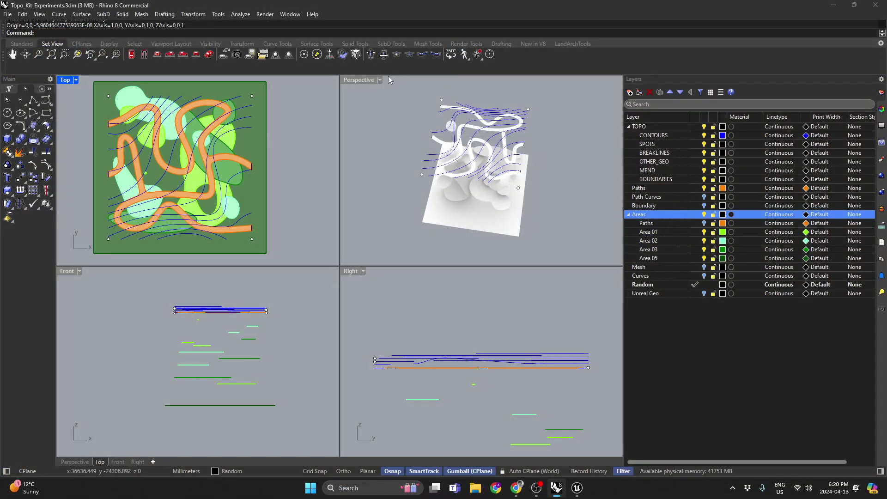
double_click(358, 80)
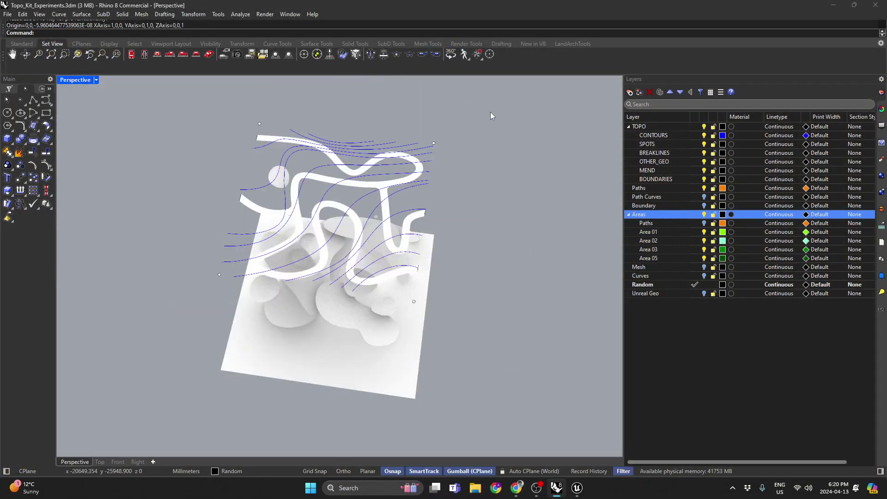
left_click(705, 214)
left_click(629, 215)
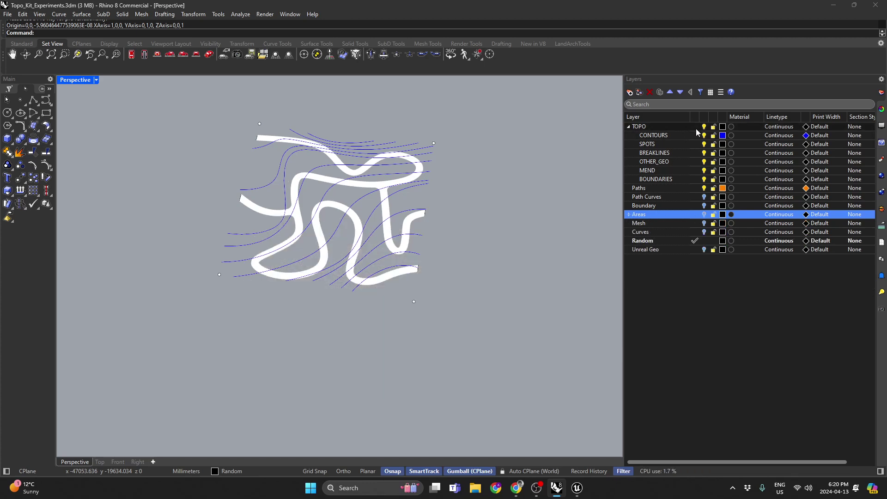
left_click(704, 127)
double_click(664, 250)
left_click(704, 241)
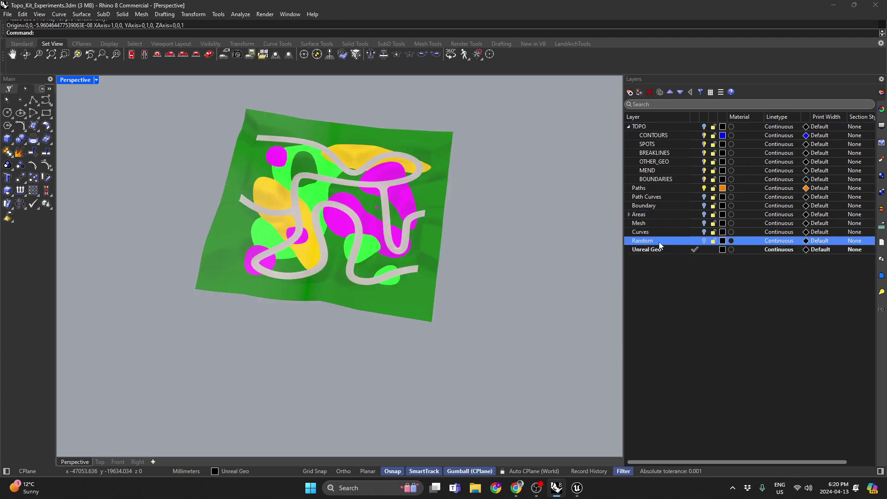
Step: Frame all the Unreal Geo terrain meshes in the Perspective view and inspect them from a low angle
right_click_drag(416, 250, 407, 204)
left_click_drag(543, 303, 174, 128)
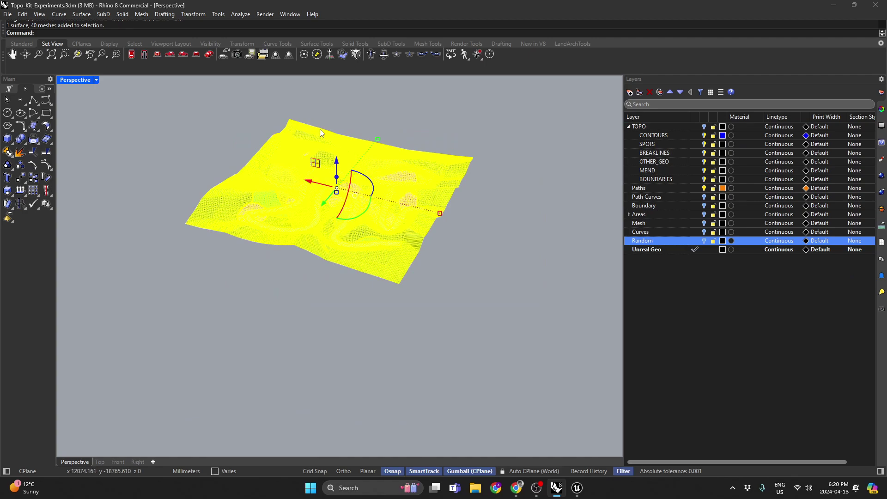
left_click(77, 54)
key("Escape")
right_click_drag(341, 241, 286, 253)
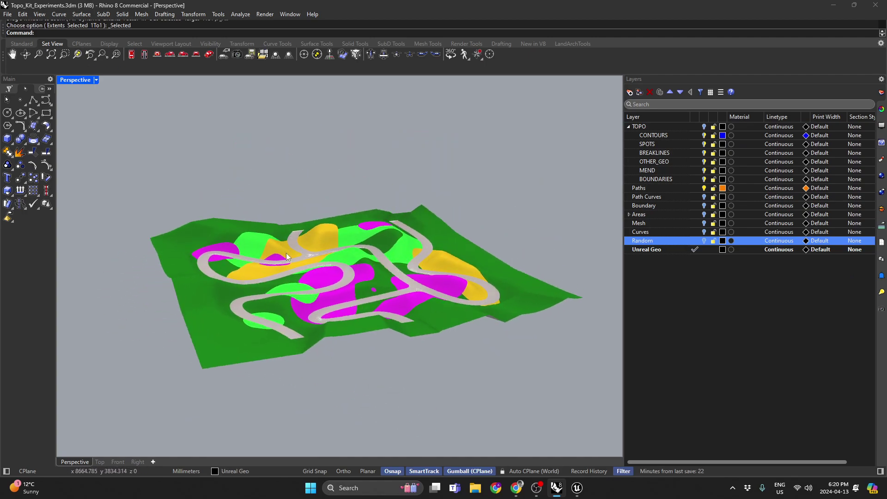
Step: Check individual planting meshes of the terrain and bring up the settings of the Flowers material
left_click(339, 287)
left_click(365, 315)
key("Escape")
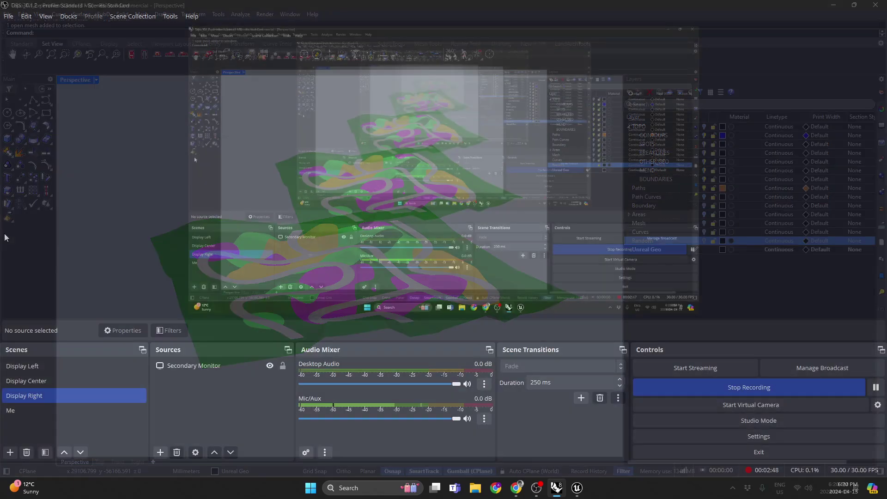
left_click(673, 122)
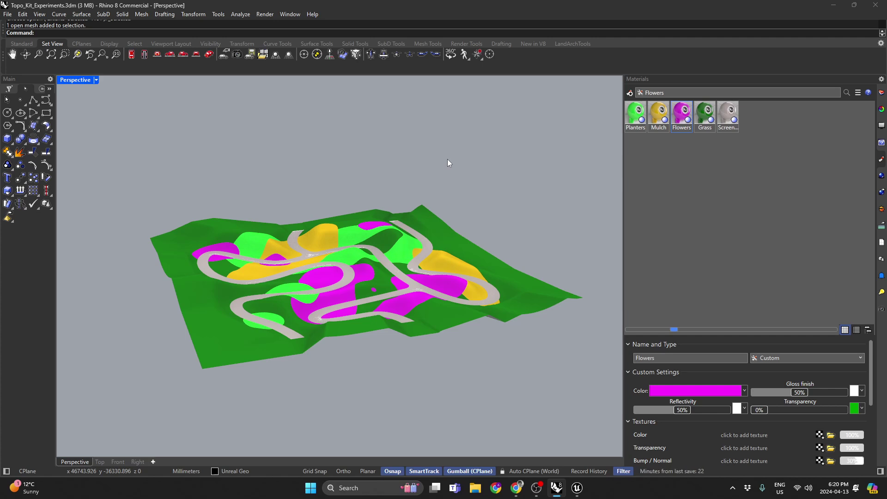
right_click_drag(398, 179, 426, 228)
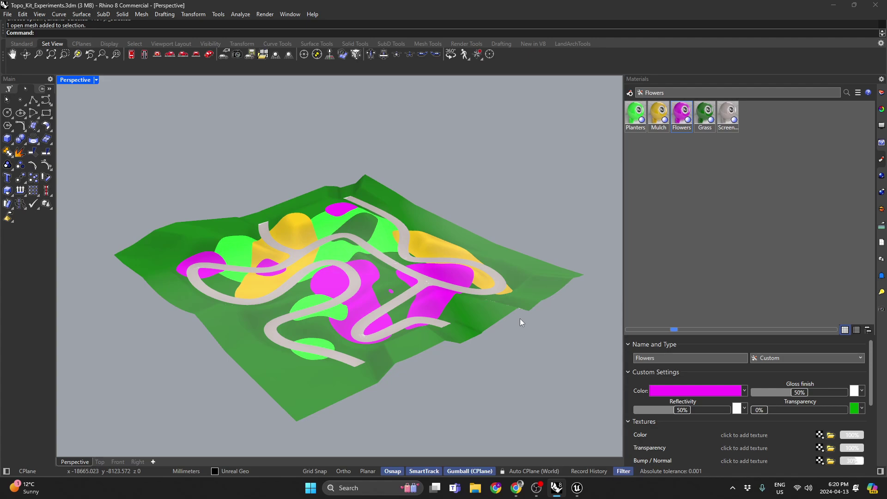
Step: Switch to Unreal Engine and examine the planted landscape, from an overview of the site down to the paths and beds
left_click(579, 490)
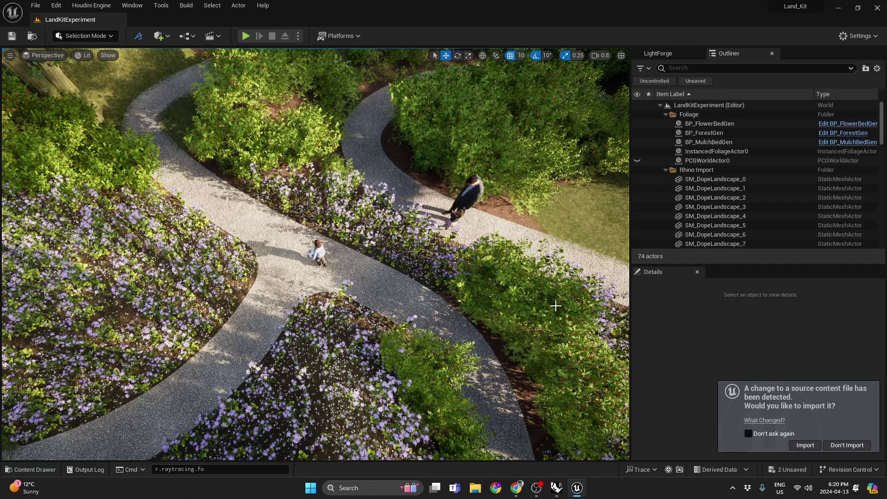
key("s")
right_click_drag(482, 263, 482, 263)
scroll(482, 263, "up", 2)
scroll(483, 263, "up", 2)
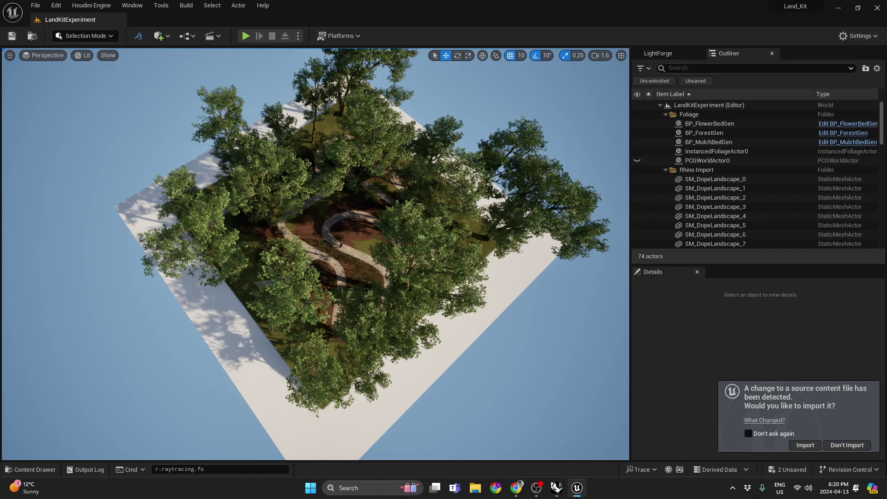
key("w")
scroll(316, 254, "down", 3)
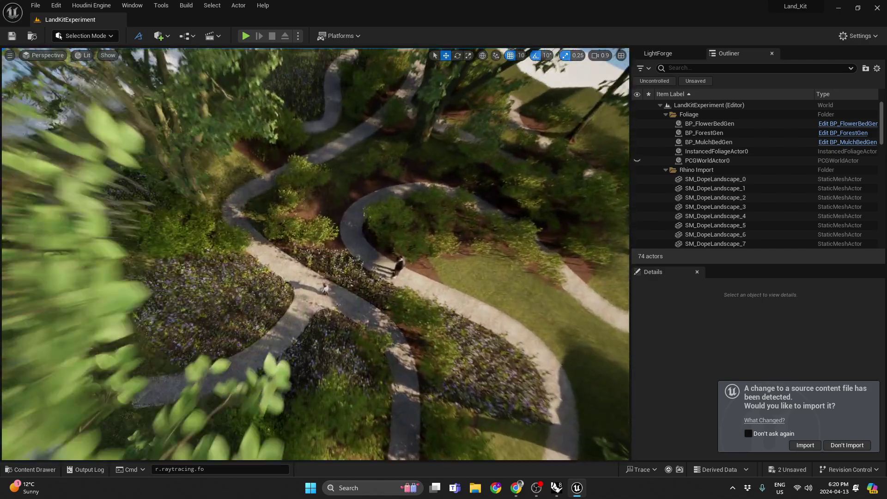
key("w")
right_click_drag(316, 253, 258, 139)
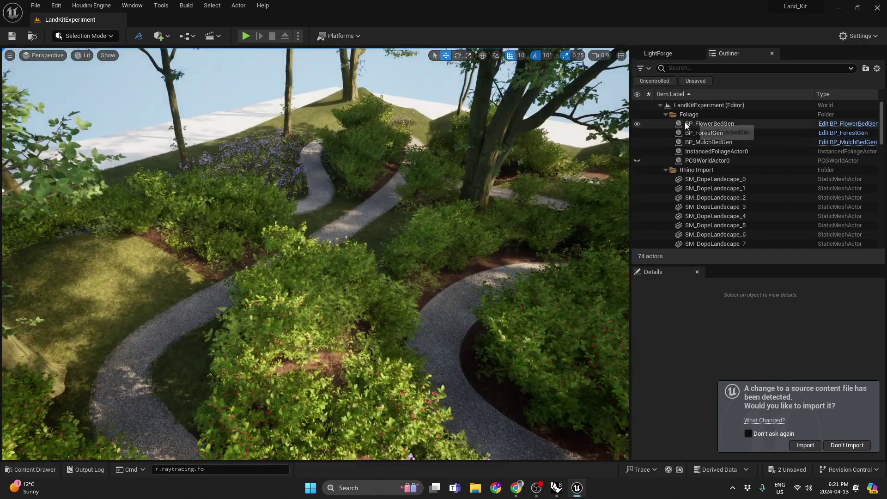
Step: Hide the BP_MulchBedGen, BP_ForestGen and BP_FlowerBedGen actors to expose the bare imported landscape
left_click(637, 142)
left_click(637, 133)
left_click(637, 123)
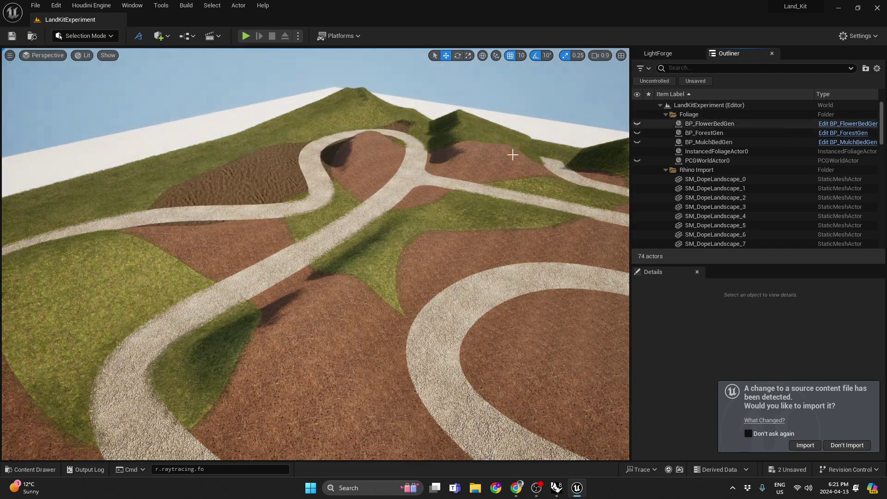
key("s")
mouse_move(328, 294)
right_mouse_down()
mouse_move(370, 323)
mouse_move(360, 337)
mouse_move(328, 294)
right_mouse_up()
scroll(328, 294, "up", 2)
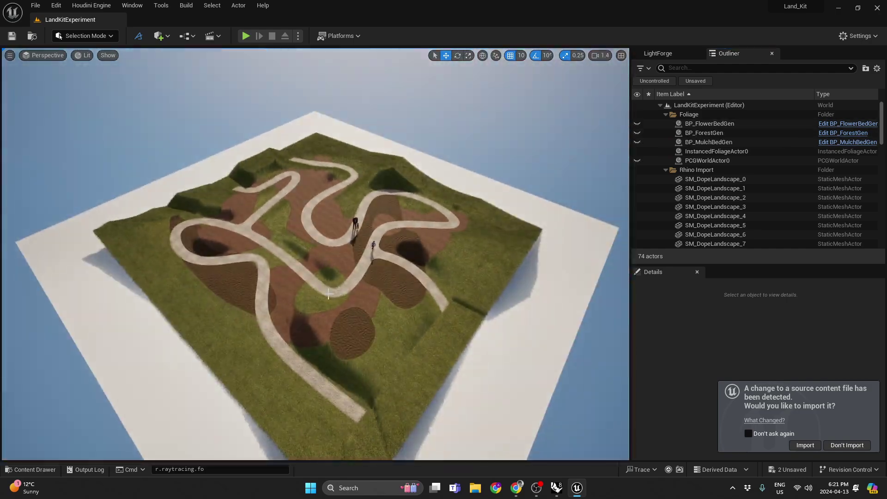
Step: Check individual imported landscape meshes on the terrain and collapse the Rhino Import folder
left_click(404, 285)
key("Escape")
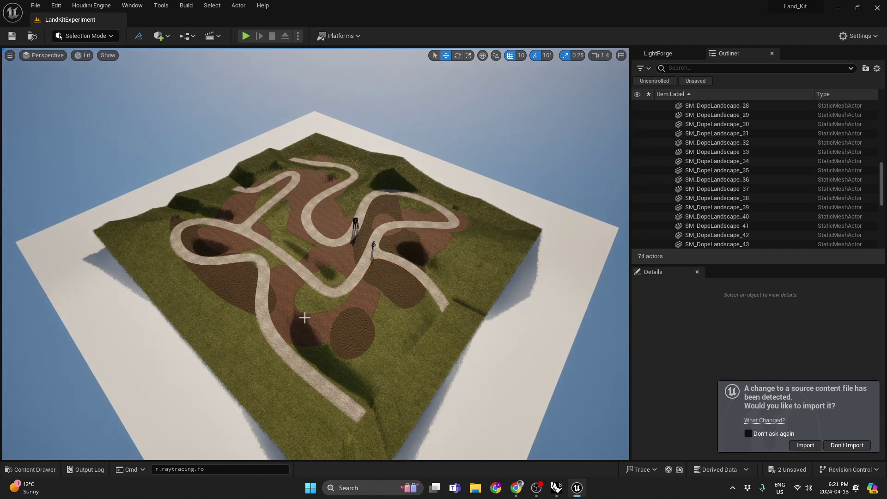
left_click(296, 321)
key("Escape")
left_click(278, 285)
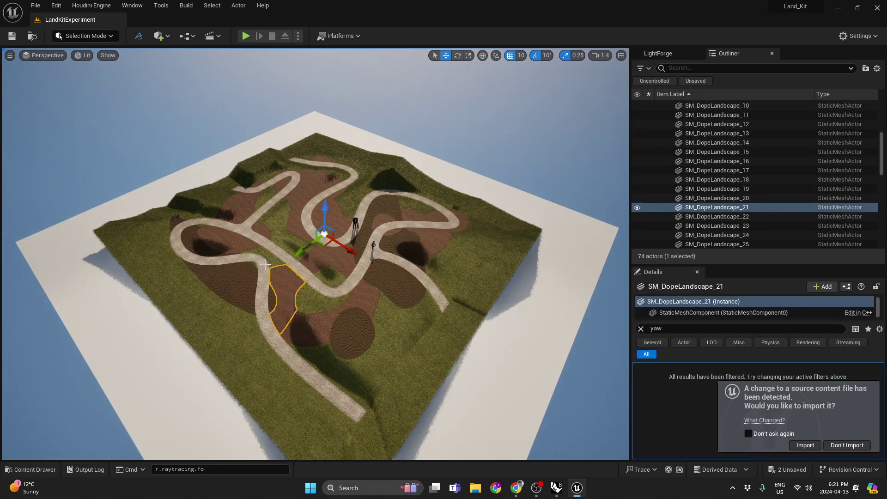
key("Escape")
left_click(235, 271)
key("Escape")
scroll(700, 167, "up", 15)
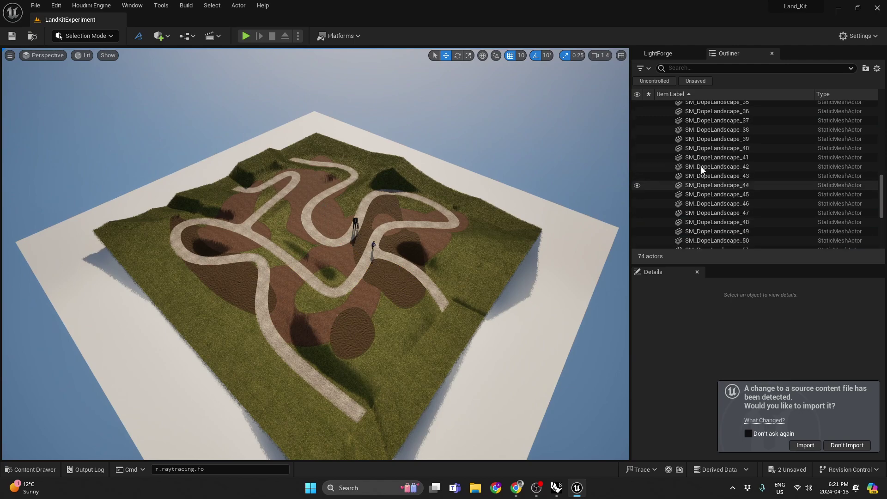
left_click(665, 169)
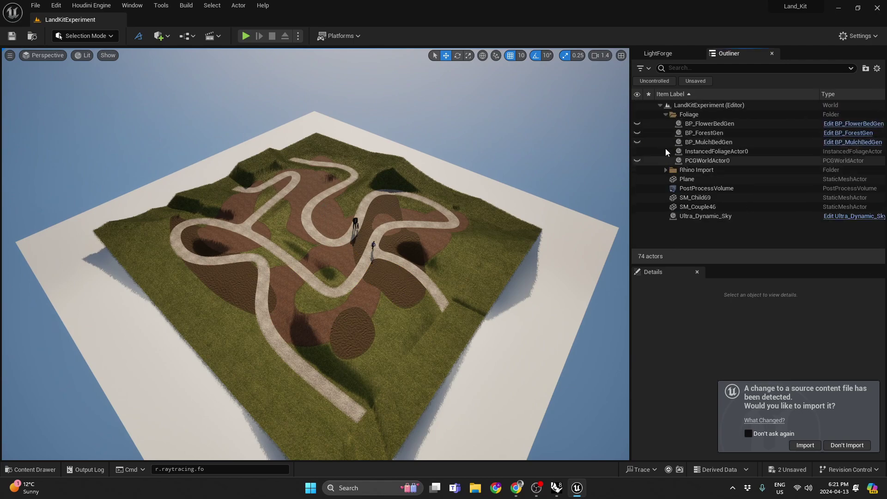
Step: Show BP_ForestGen again, select it and accept the import of the changed source content file
left_click(637, 134)
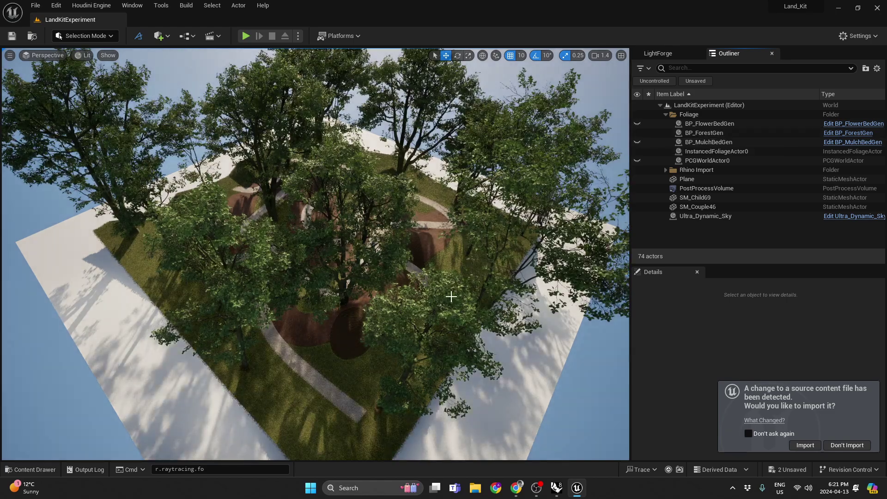
left_click(703, 133)
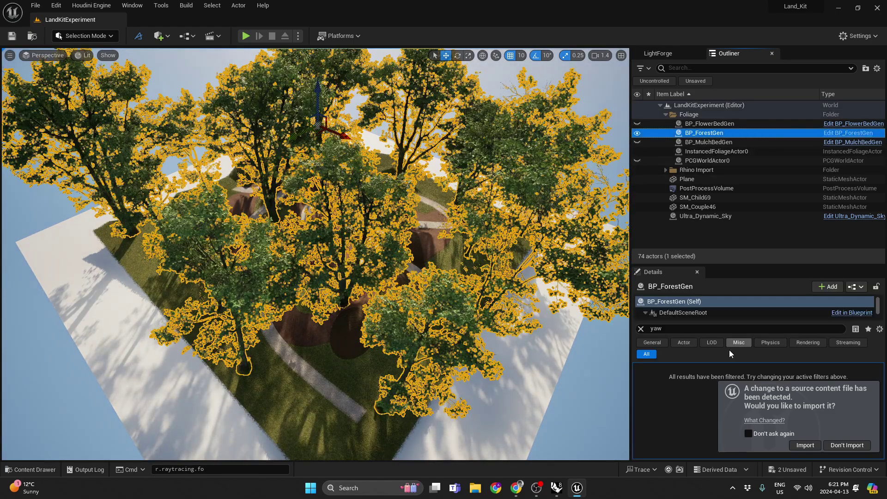
left_click(805, 445)
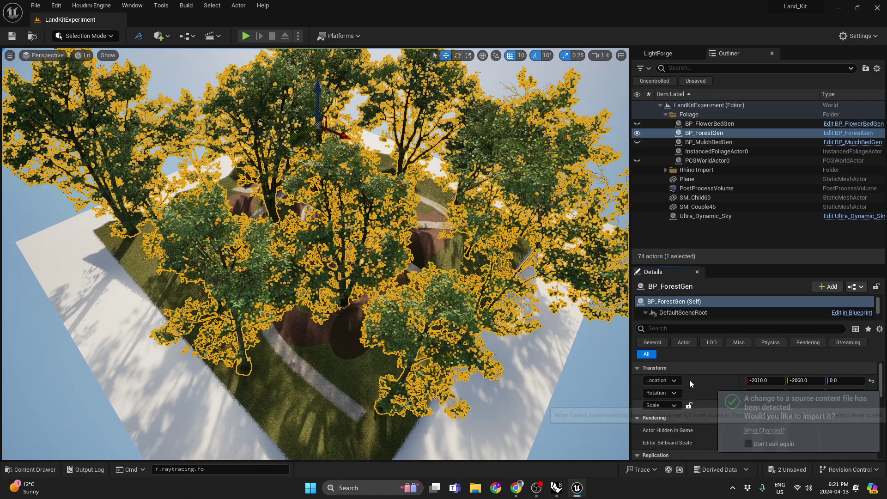
Step: Change the Seed of BP_ForestGen's PCG component to regenerate the tree layout, trying values such as 80
scroll(672, 307, "down", 5)
left_click(675, 312)
scroll(761, 377, "down", 3)
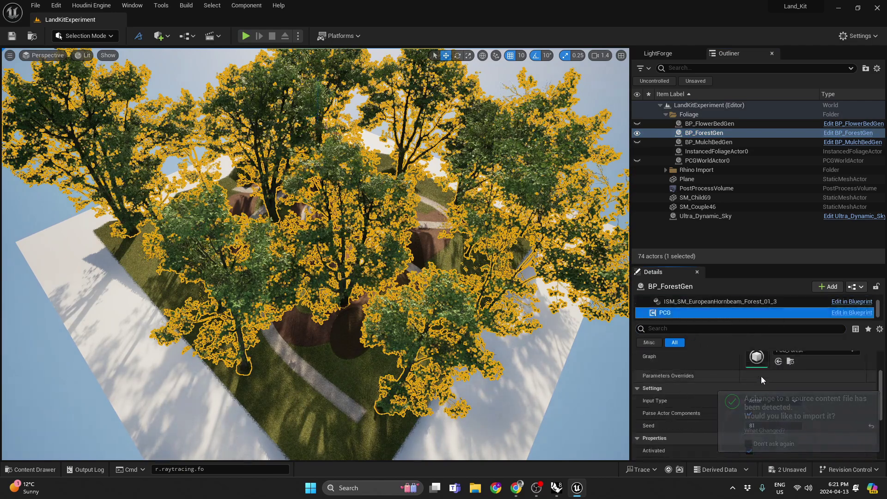
mouse_move(763, 411)
left_mouse_down()
mouse_move(780, 412)
mouse_move(763, 411)
left_mouse_up()
left_click(765, 413)
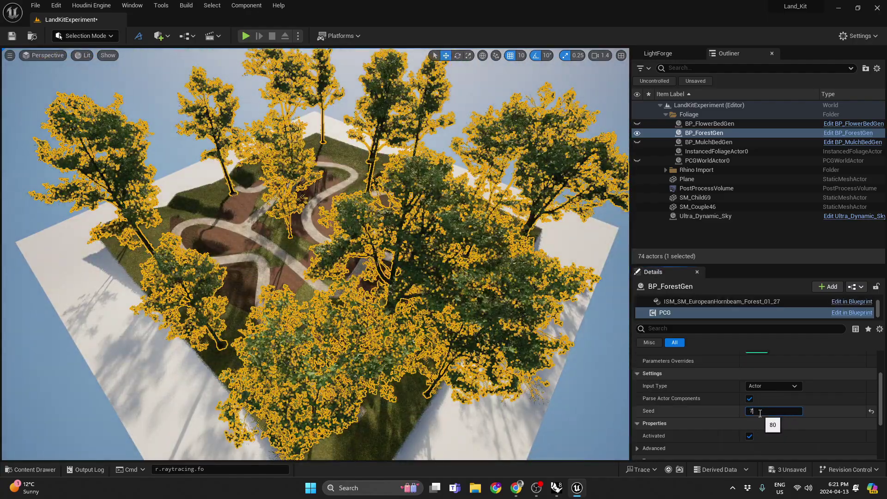
Step: Show the BP_FlowerBedGen and BP_MulchBedGen actors again and clear the selection
left_click(702, 124)
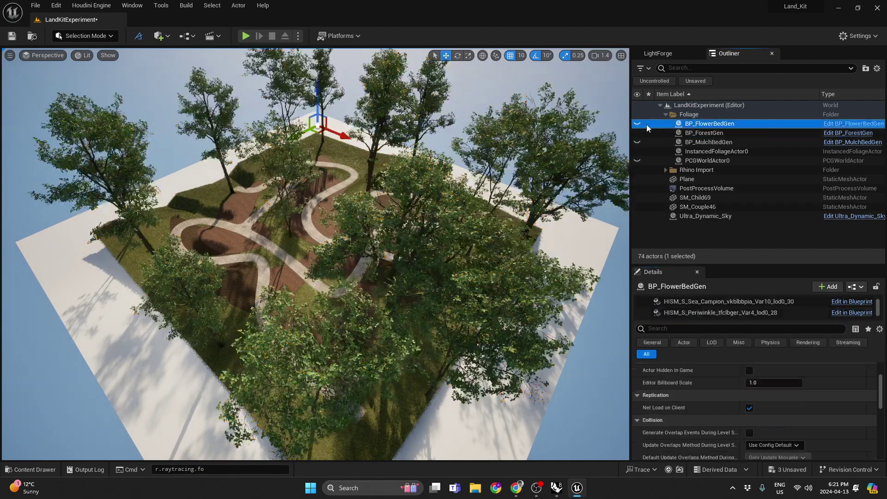
left_click(637, 142)
right_click_drag(325, 247, 317, 201)
key("Escape")
Step: Examine the gravel path at ground level between the planting beds
key("w")
scroll(326, 247, "down", 3)
scroll(326, 259, "down", 1)
key("w")
key("w")
scroll(319, 240, "down", 4)
right_click_drag(340, 230, 265, 291)
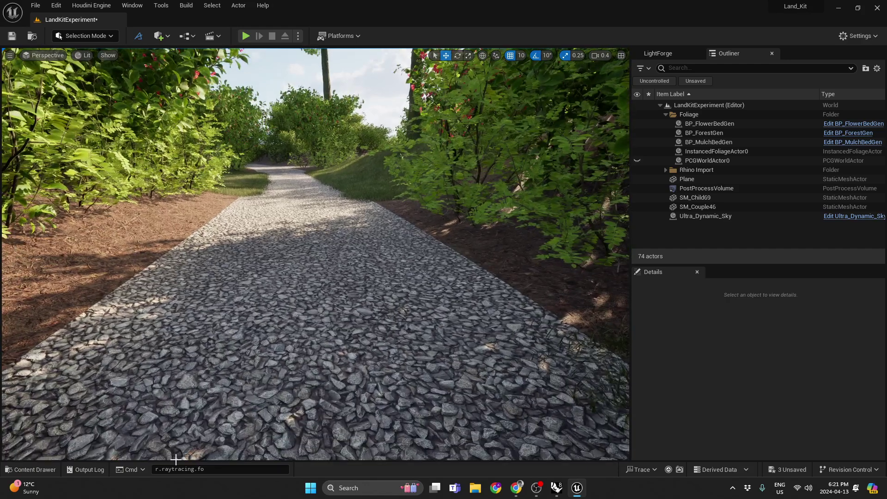
Step: Turn on Nanite tessellation with the console command r.Nanite.Tessellation 1
left_click(228, 469)
type("r.nanit.")
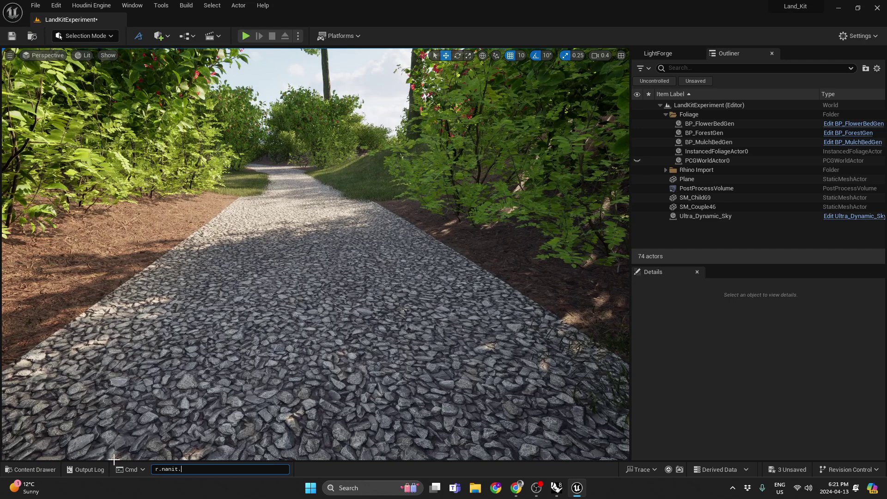
key("BackSpace")
type("e.te")
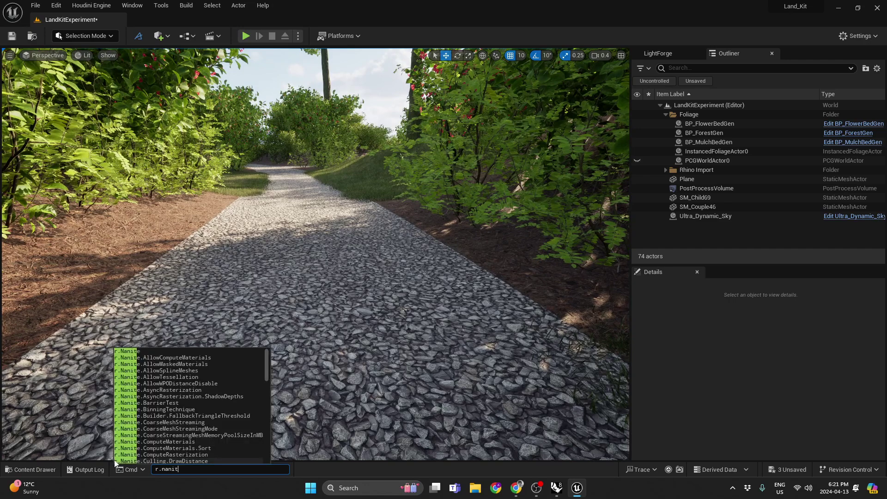
key("Tab")
type("1")
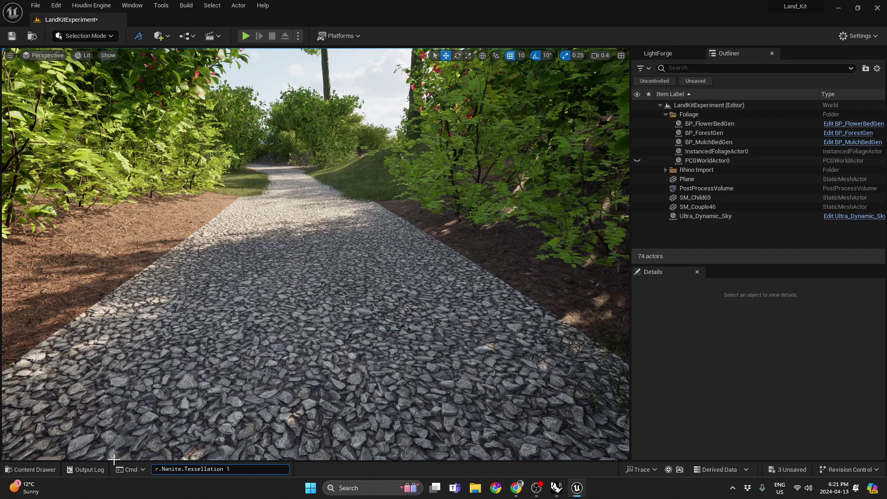
key("Return")
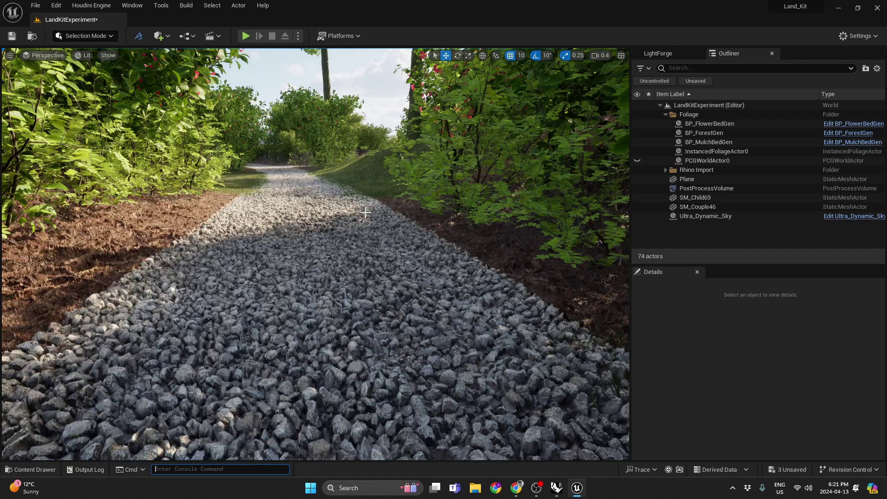
Step: Open the LS_Render level sequence from the Cinematics folder and switch its camera view to Path Tracing
key("s")
mouse_move(365, 212)
right_mouse_down()
mouse_move(370, 272)
mouse_move(415, 245)
mouse_move(369, 208)
right_mouse_up()
scroll(366, 213, "up", 4)
key("ctrl+space")
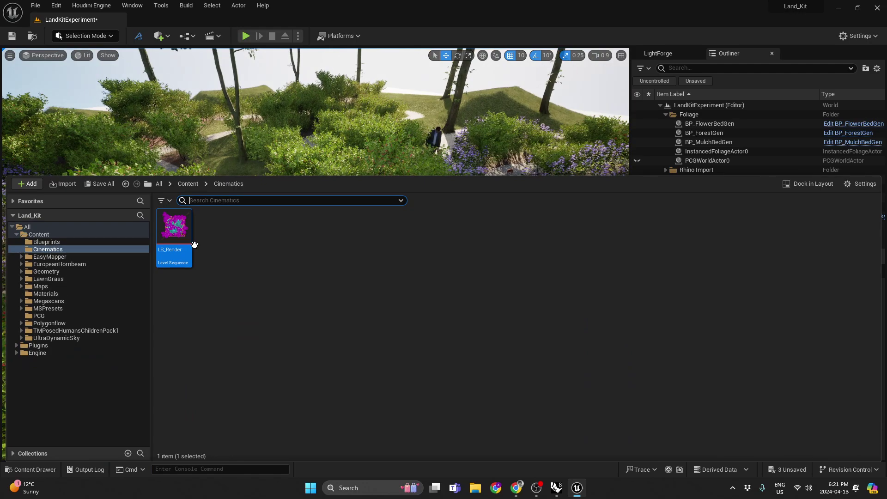
key("ctrl+space")
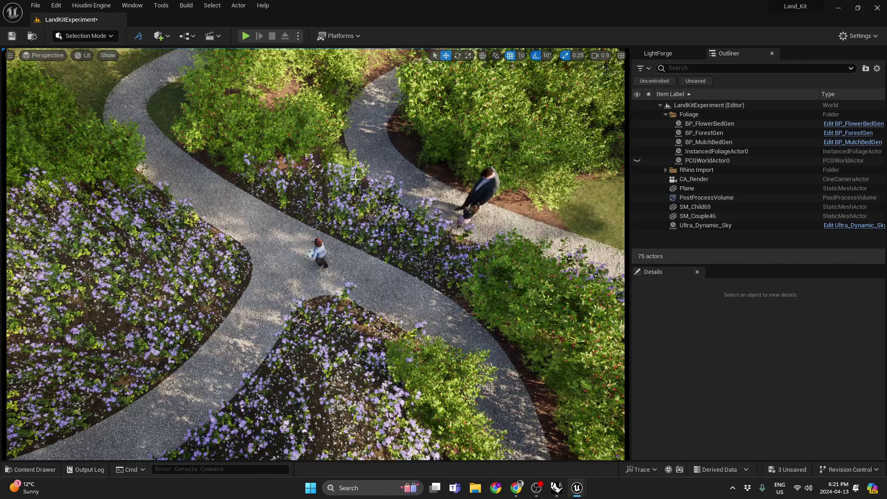
left_click(82, 56)
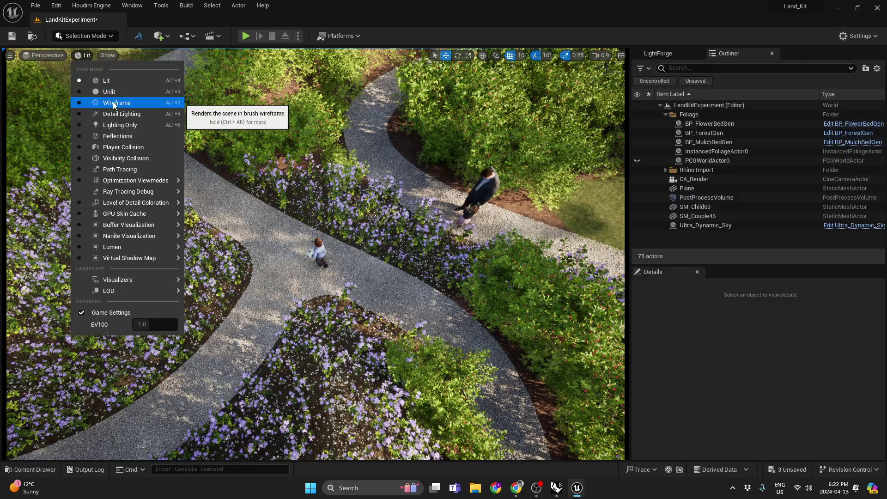
left_click(130, 169)
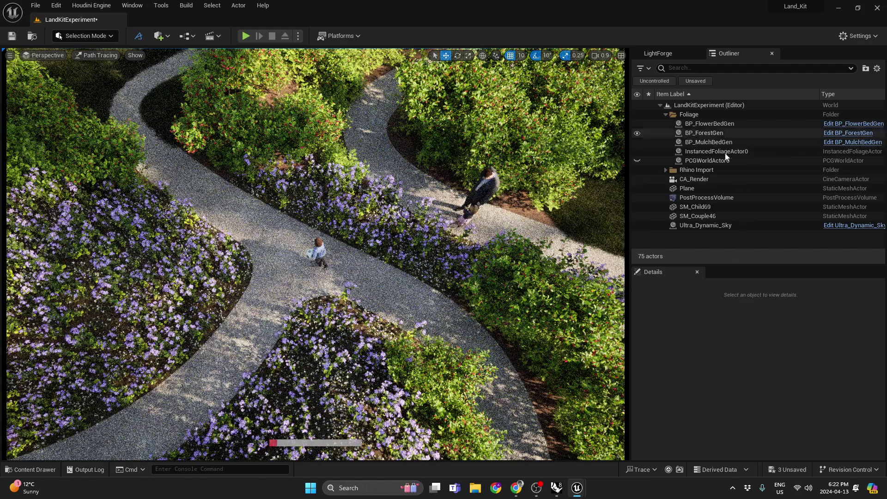
Step: Set the Seed of BP_ForestGen's PCG component to 92 to regenerate the trees
left_click(714, 133)
left_click(696, 311)
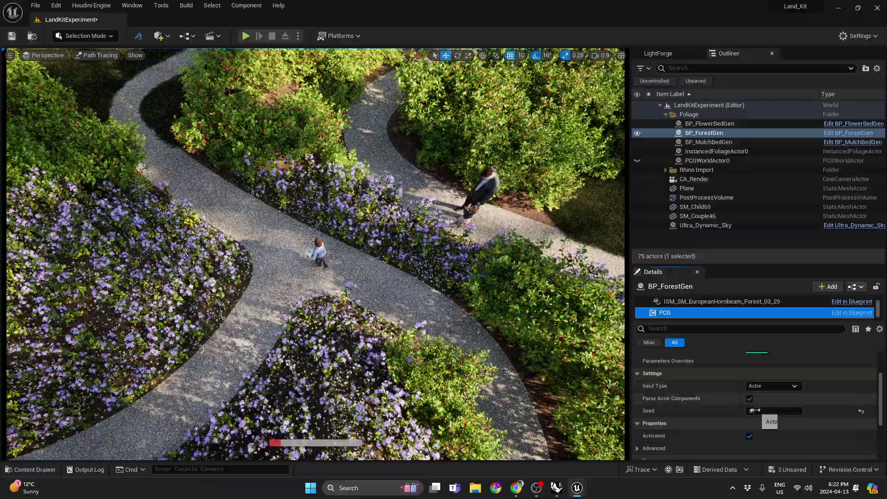
left_click_drag(758, 410, 788, 411)
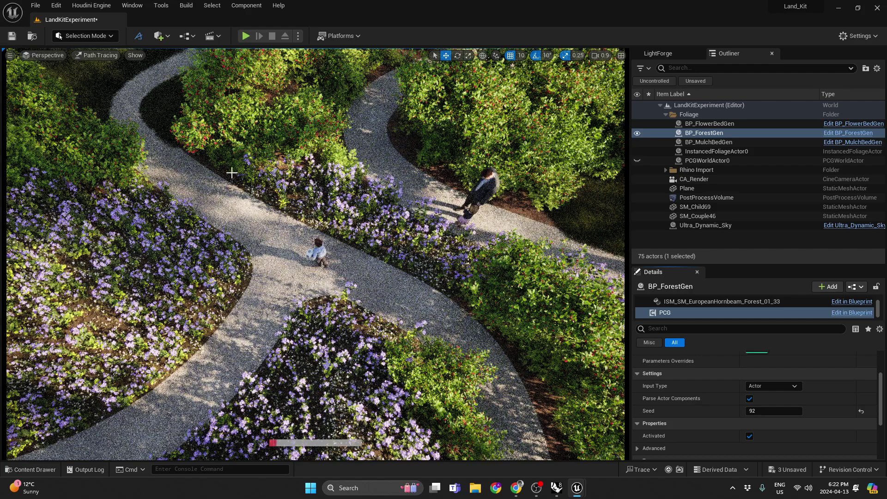
Step: Set the Seed of BP_MulchBedGen's PCG component to 72 to regenerate the shrub planting
left_click(721, 143)
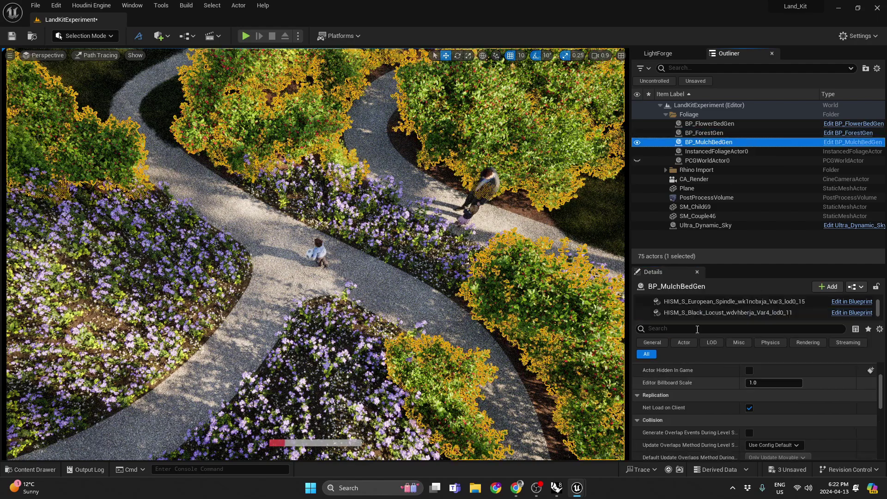
scroll(692, 312, "down", 3)
left_click(692, 312)
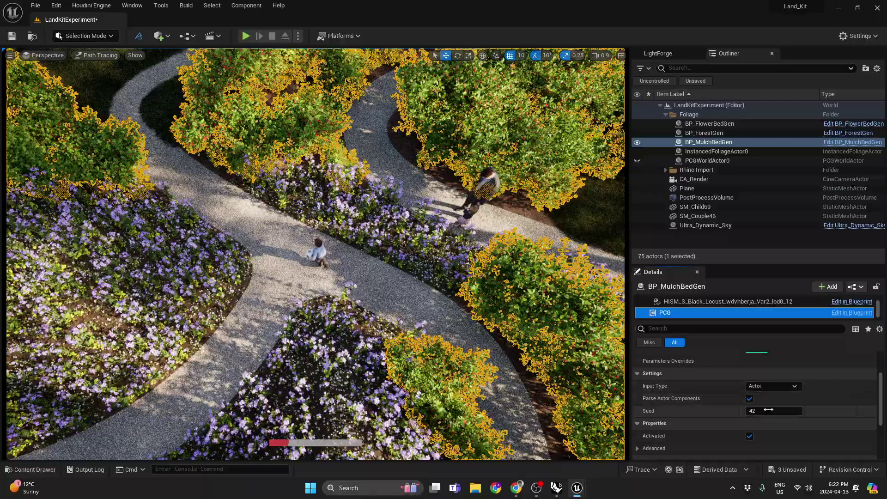
left_click_drag(768, 410, 800, 411)
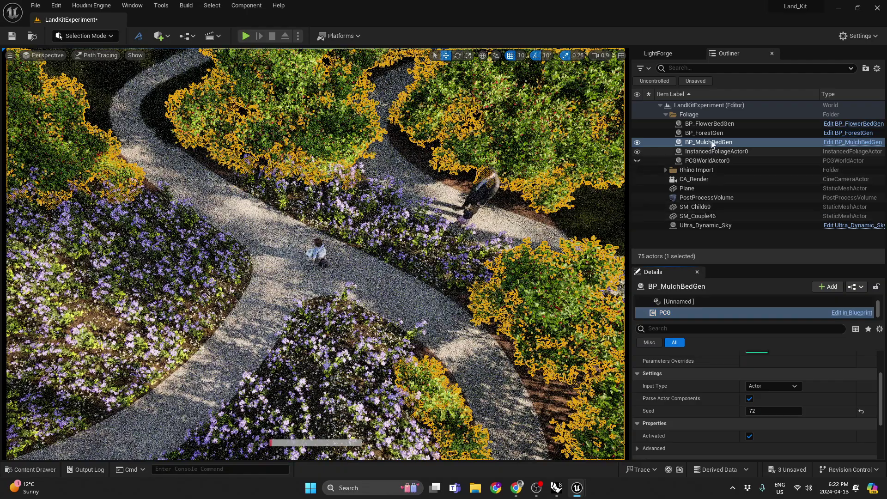
Step: Set the Seed of BP_FlowerBedGen's PCG component to 65 to regenerate the flower beds
left_click(710, 124)
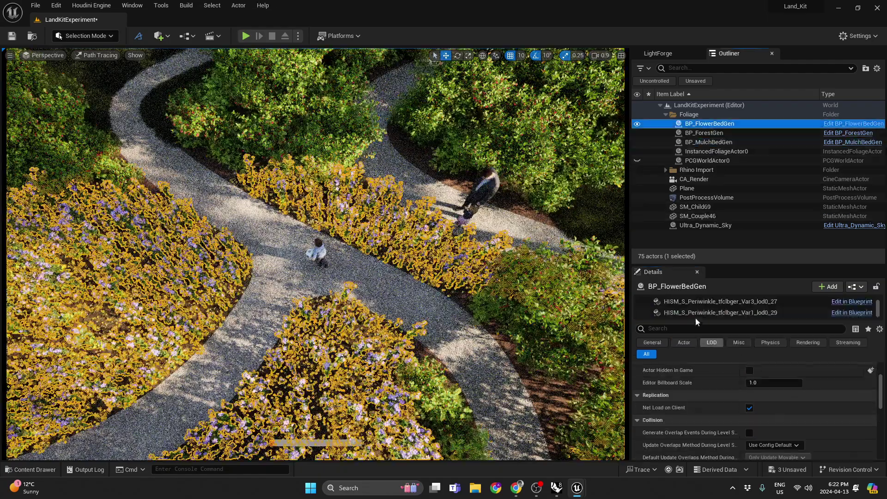
scroll(696, 318, "down", 1)
left_click(685, 312)
left_click_drag(771, 411, 781, 410)
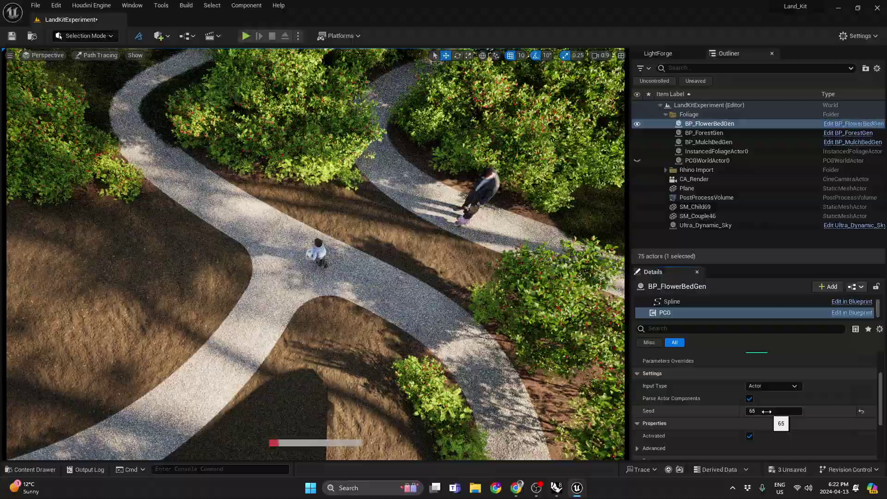
left_click_drag(767, 411, 767, 411)
Step: Return the viewport to Lit shading and clear the selection
left_click(382, 196)
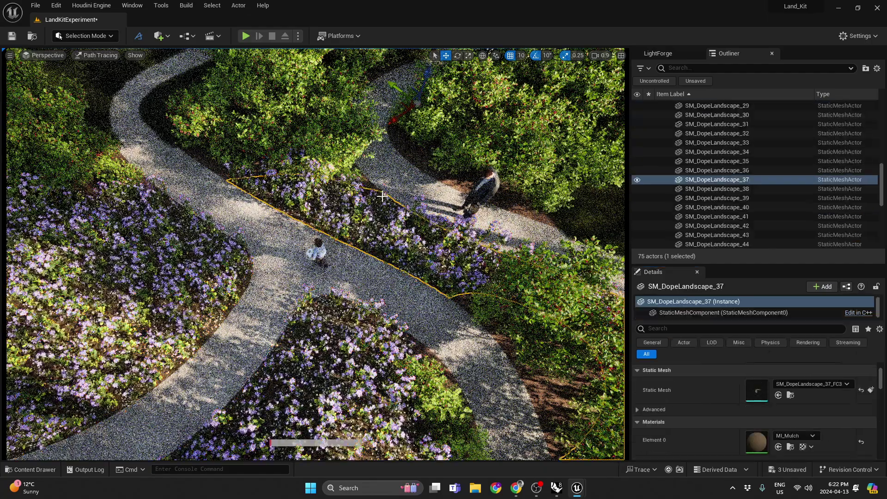
key("Escape")
left_click(98, 55)
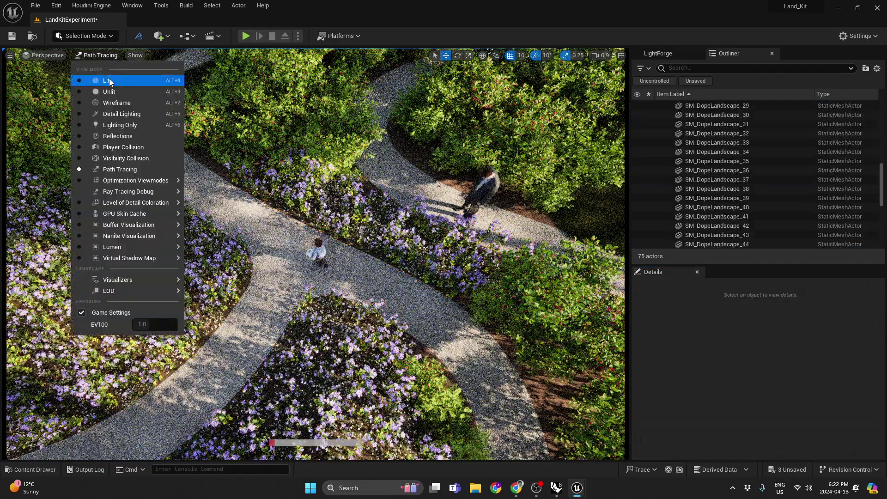
left_click(110, 78)
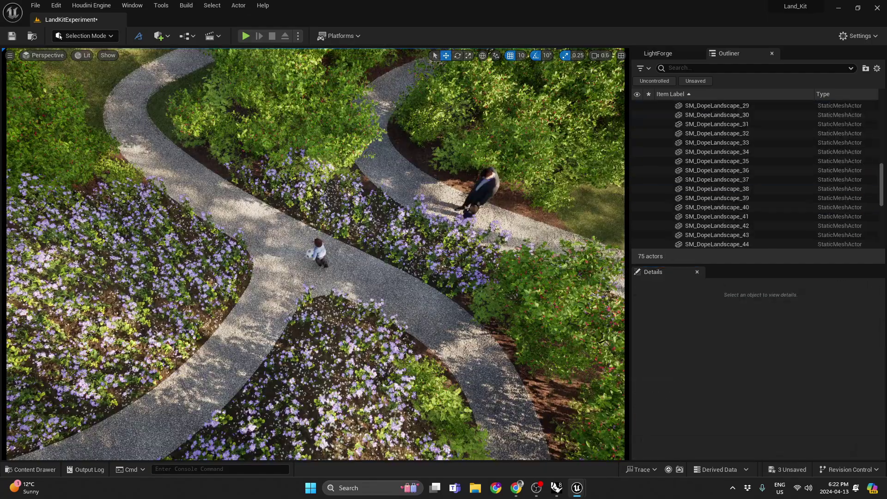
left_click(409, 234)
key("Escape")
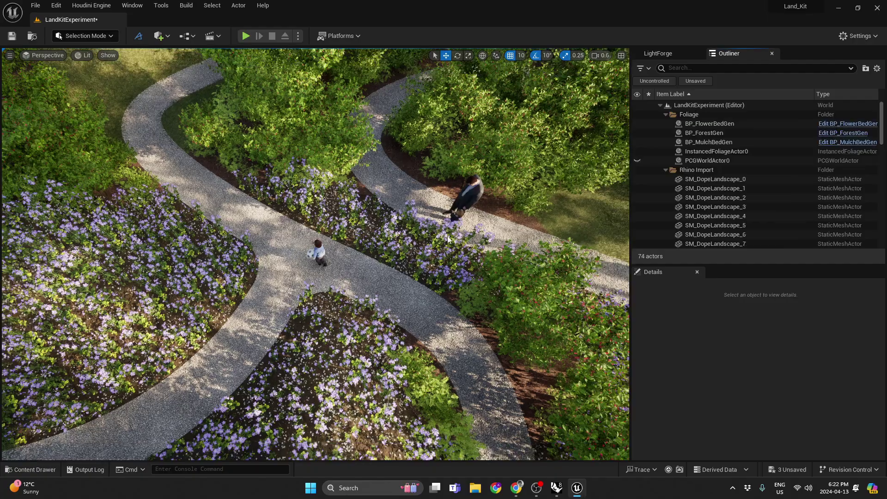
Step: Examine the tessellated gravel path at ground level, following its curve toward the child figure
right_click_drag(315, 253, 234, 118)
key("w")
scroll(315, 254, "up", 3)
right_click_drag(453, 250, 453, 276)
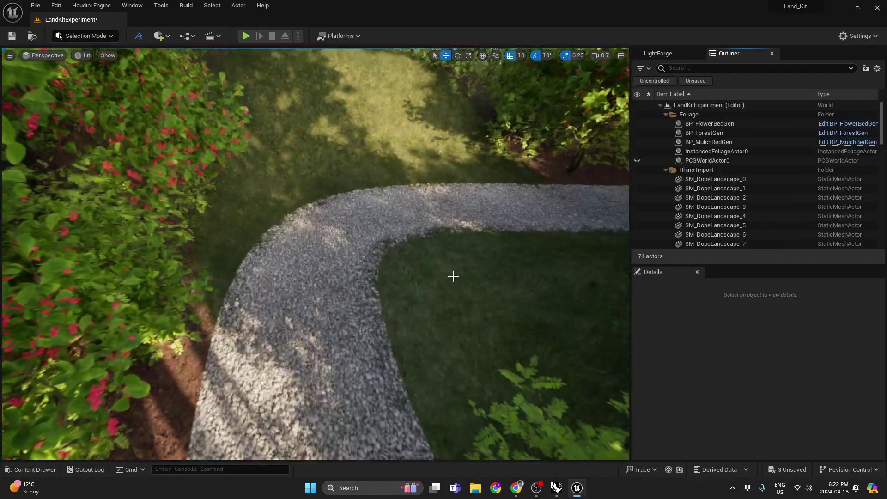
right_click_drag(390, 299, 485, 287)
key("w")
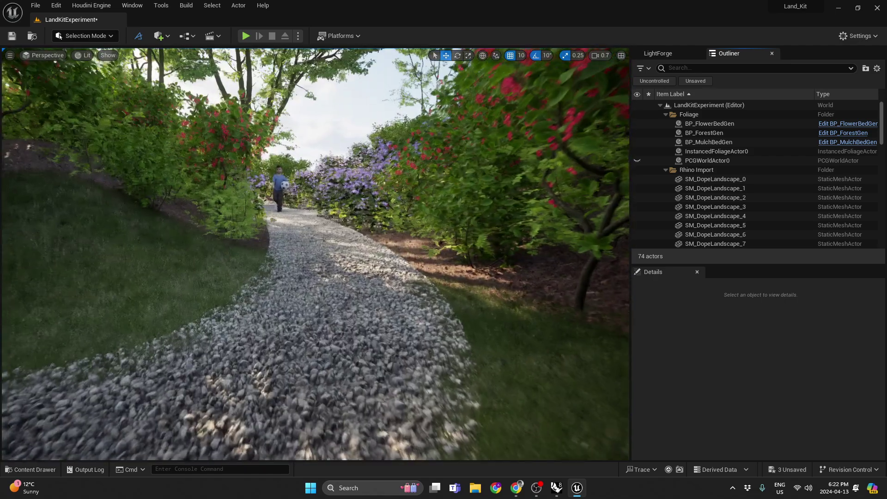
Step: Inspect where the gravel path meets the mulch and grass by selecting SM_DopeLandscape_26 and SM_DopeLandscape_18, then clear the selection
left_click(307, 319)
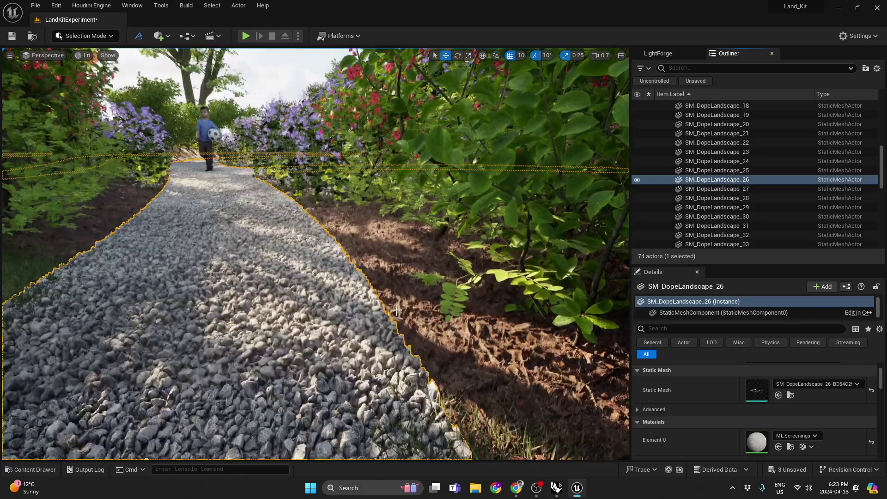
left_click(396, 310)
left_click(345, 318, "ctrl")
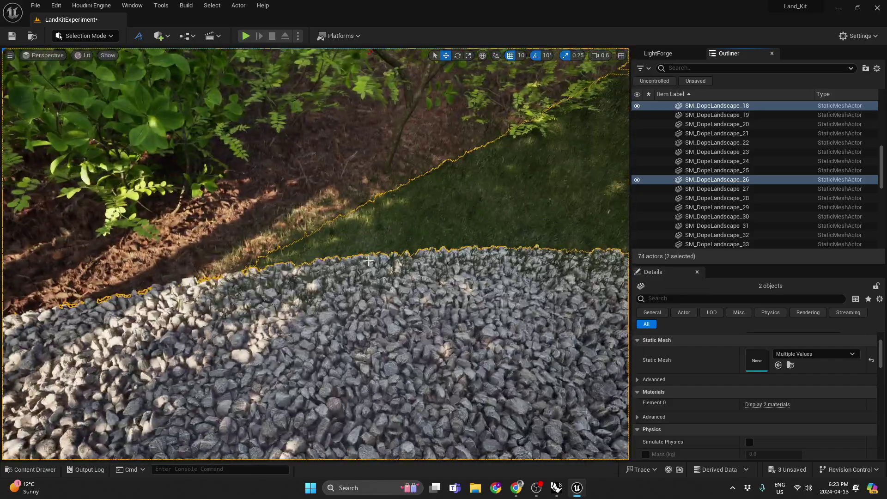
left_click(325, 251)
key("Escape")
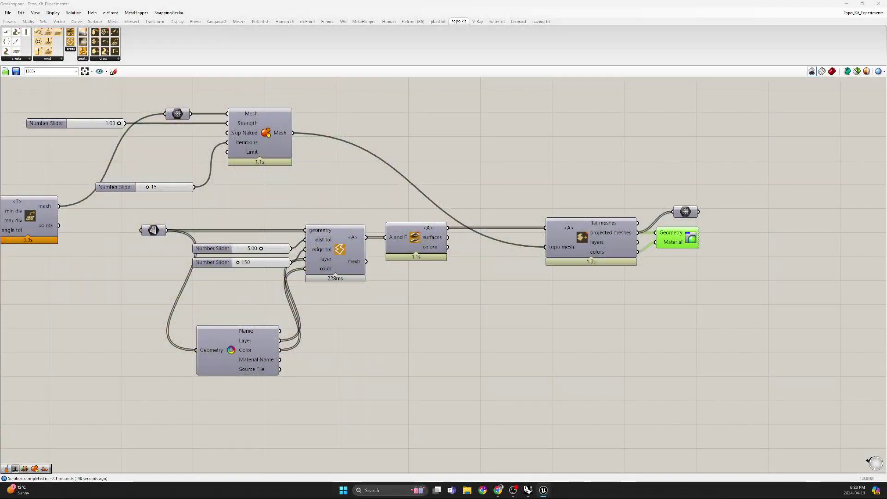
Step: Switch to Grasshopper and review the terrain definition that projects the areas onto the topo mesh
scroll(834, 278, "down", 2)
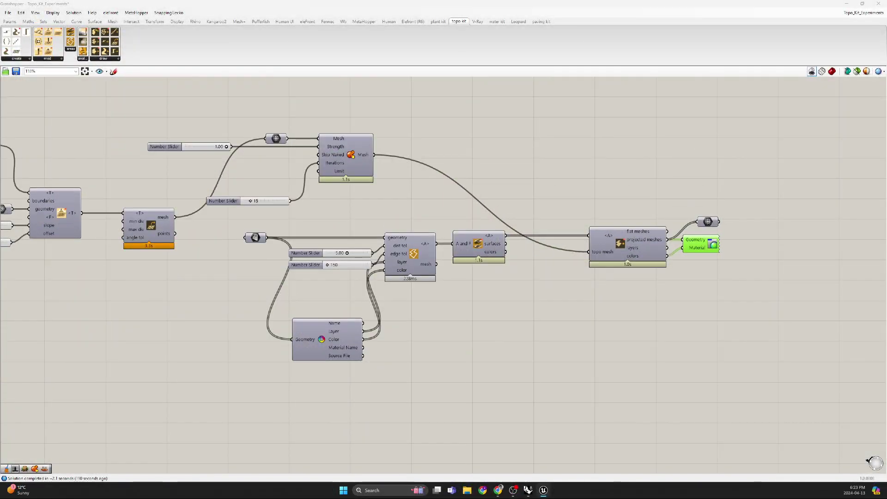